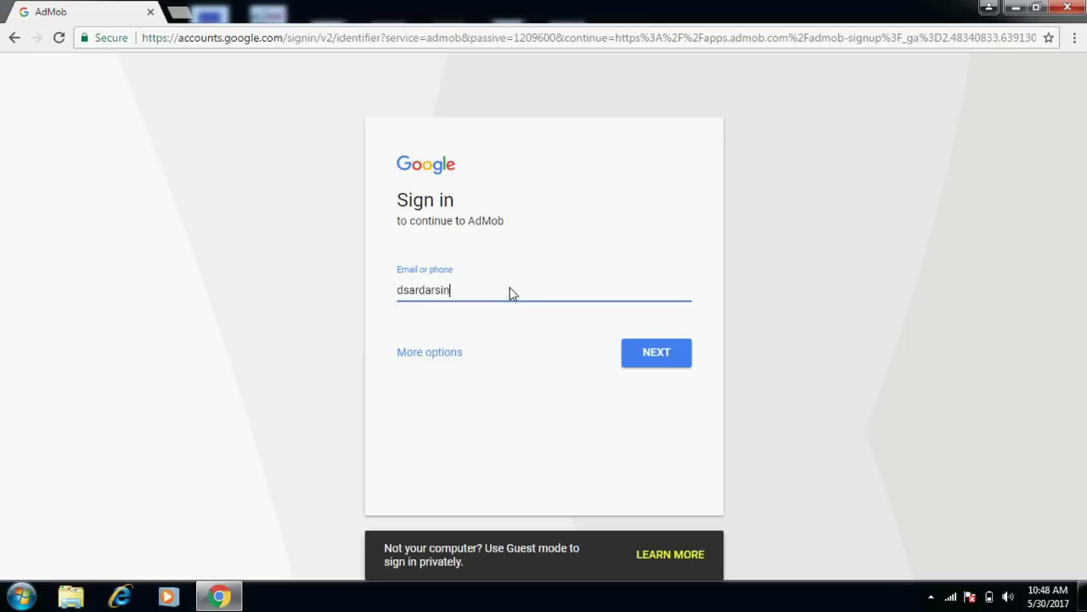
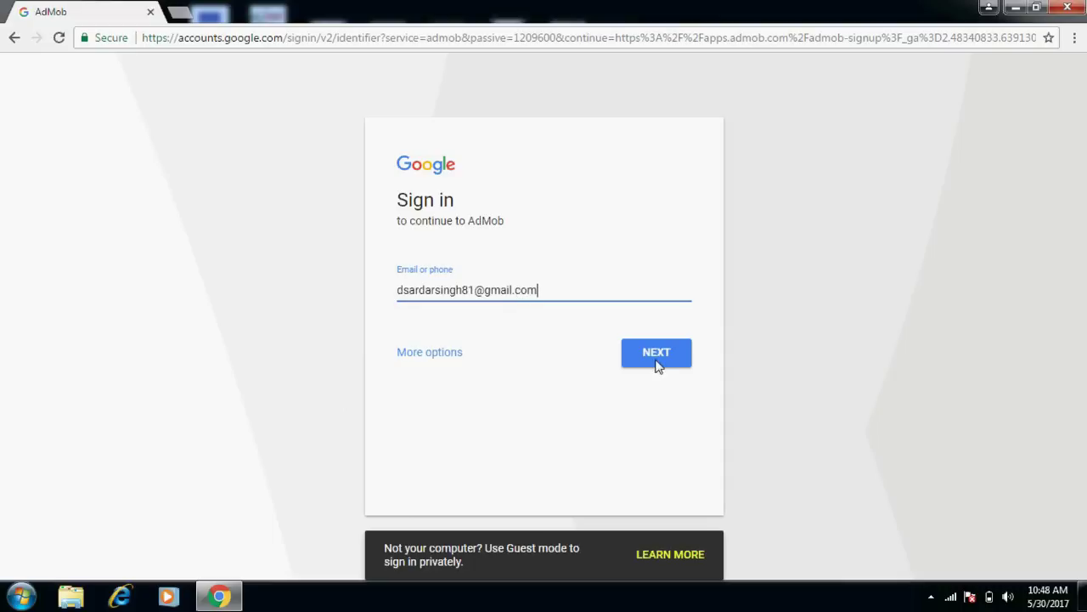
Sign in to Google with the account e-mail and password, correcting a mistyped password.
left_click(655, 360)
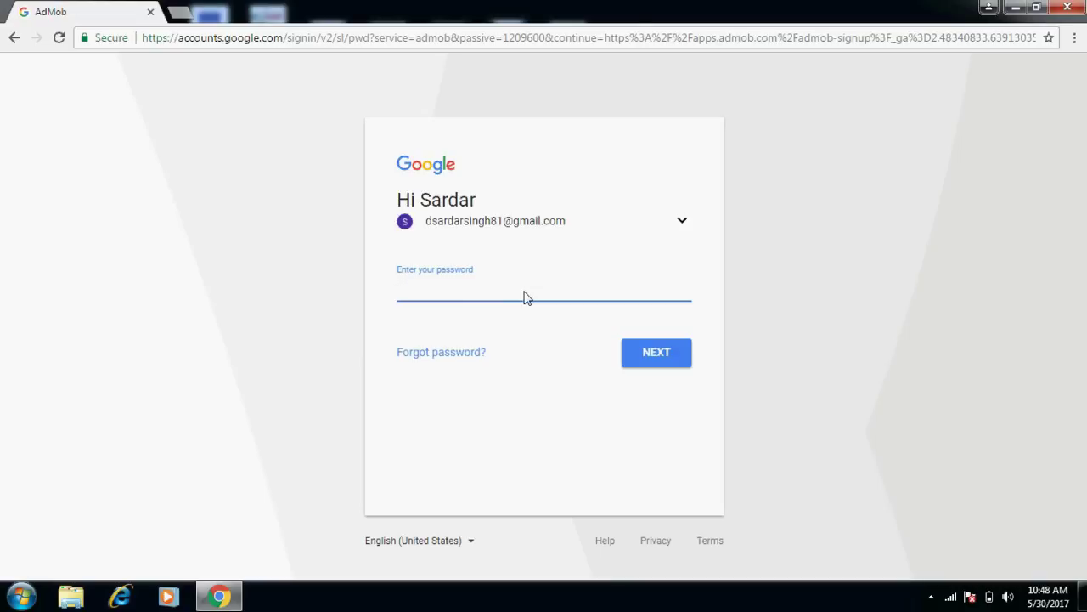
type("******")
key("BackSpace")
key("BackSpace")
key("BackSpace")
key("BackSpace")
key("BackSpace")
key("BackSpace")
type("***********")
left_click(667, 355)
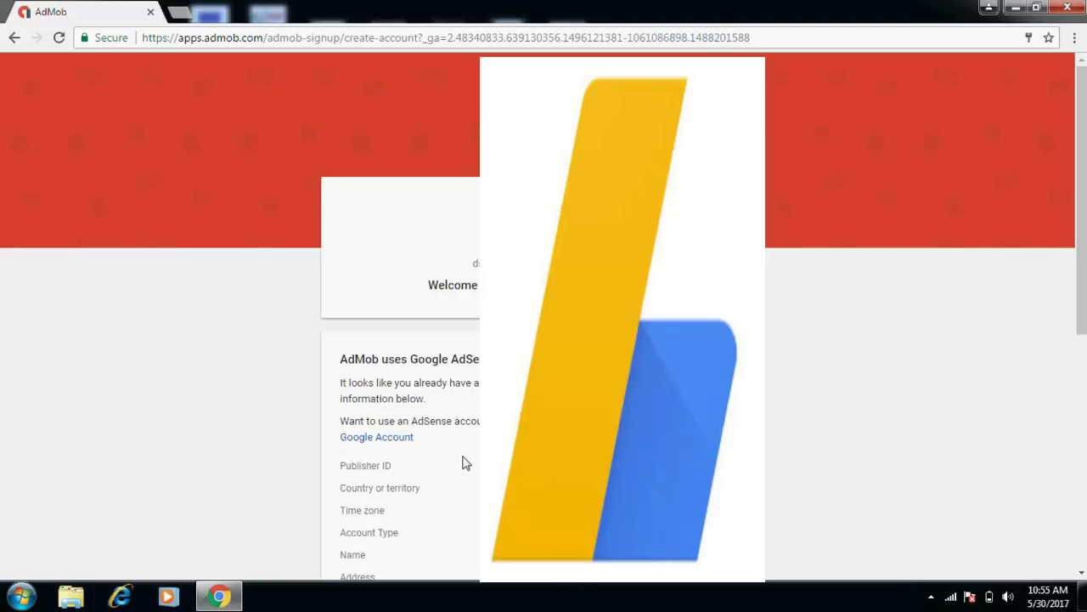
Accept the AdMob terms and policies and create the AdMob account.
scroll(466, 461, "down", 2)
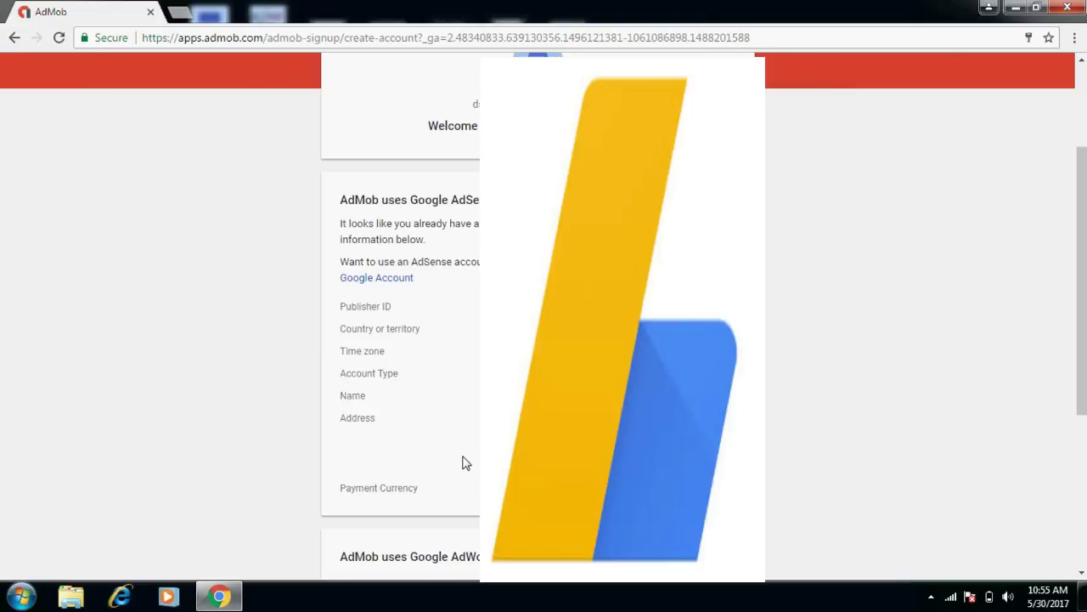
scroll(466, 462, "down", 4)
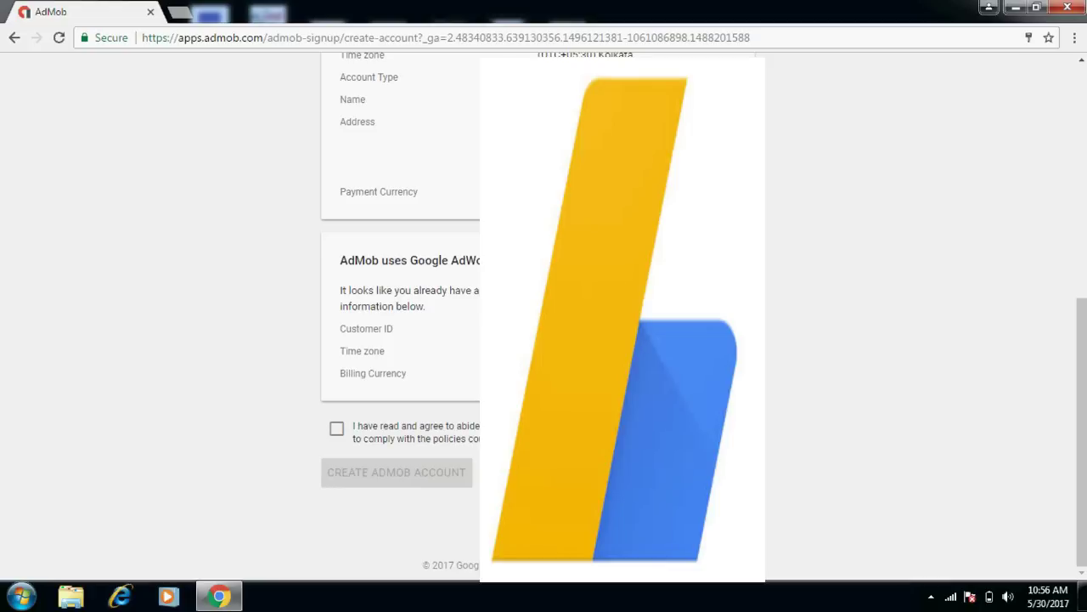
left_click(336, 431)
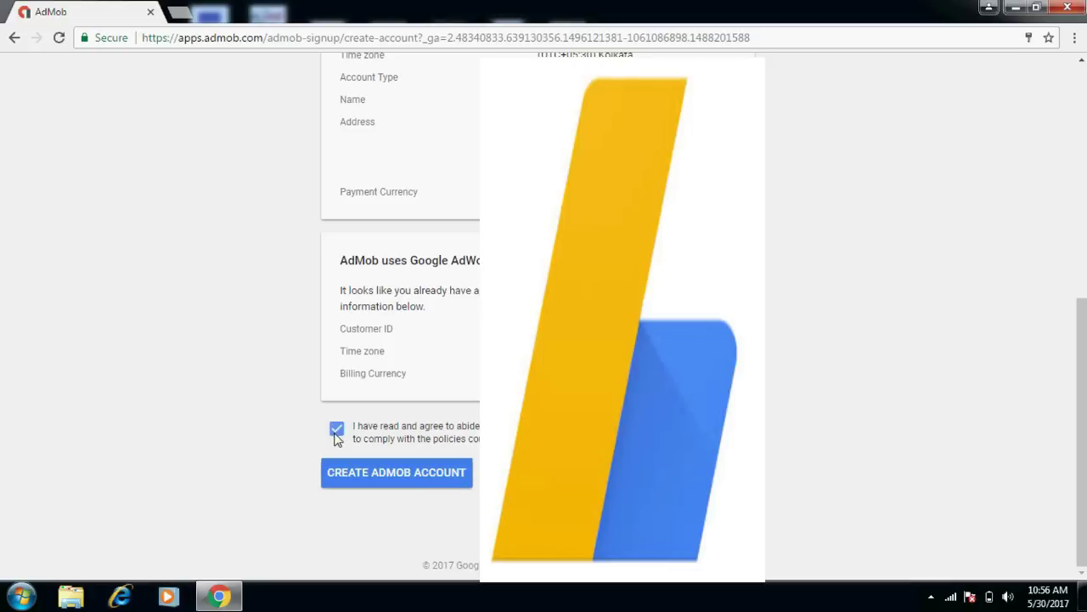
left_click(379, 472)
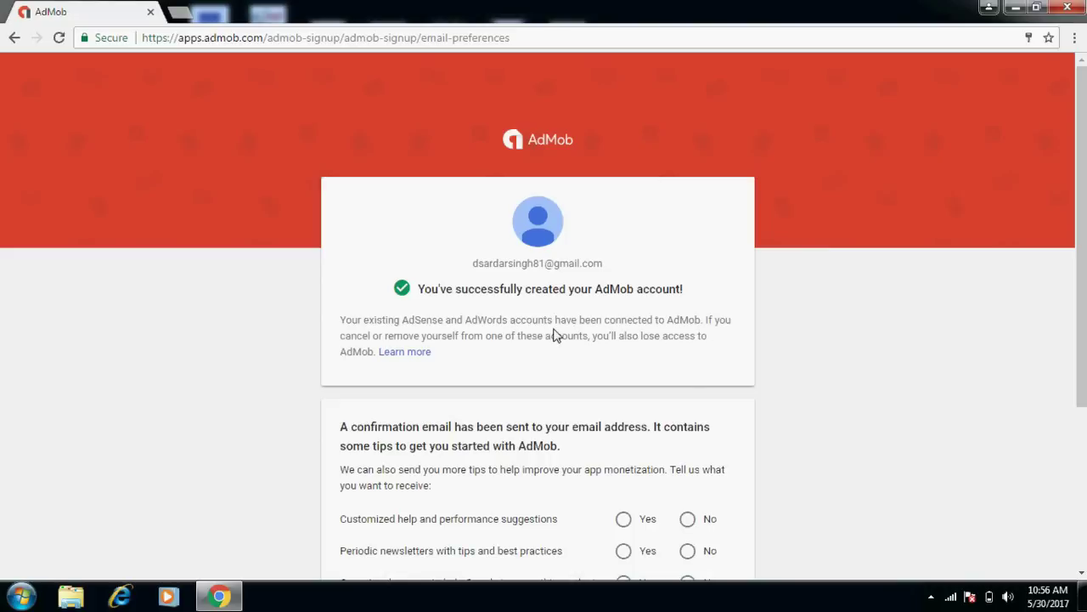
Highlight the notes about connected AdSense/AdWords accounts and losing AdMob access.
left_click_drag(451, 322, 703, 327)
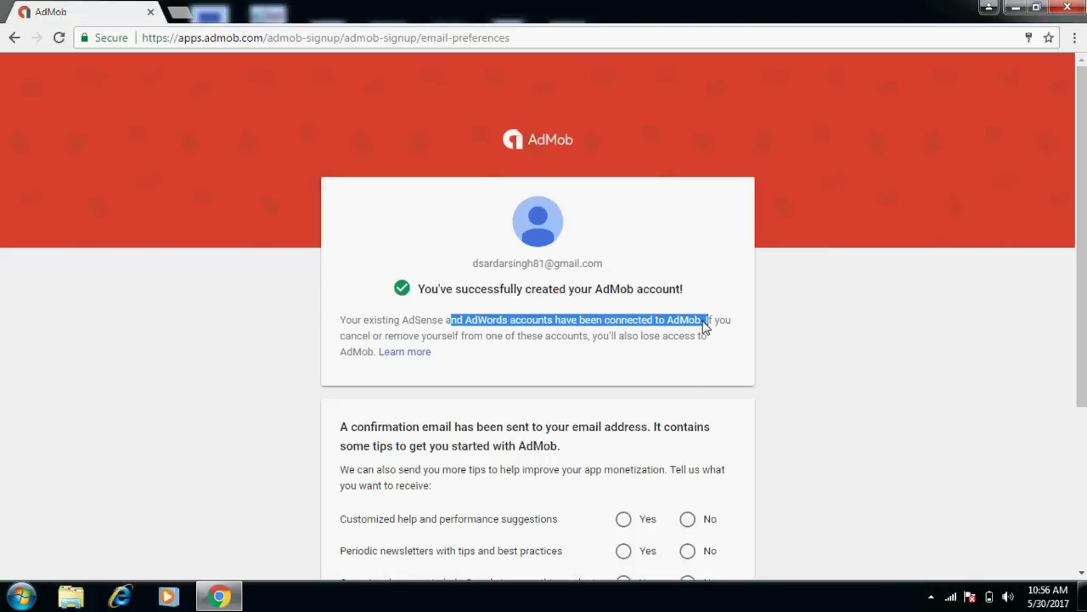
left_click(735, 331)
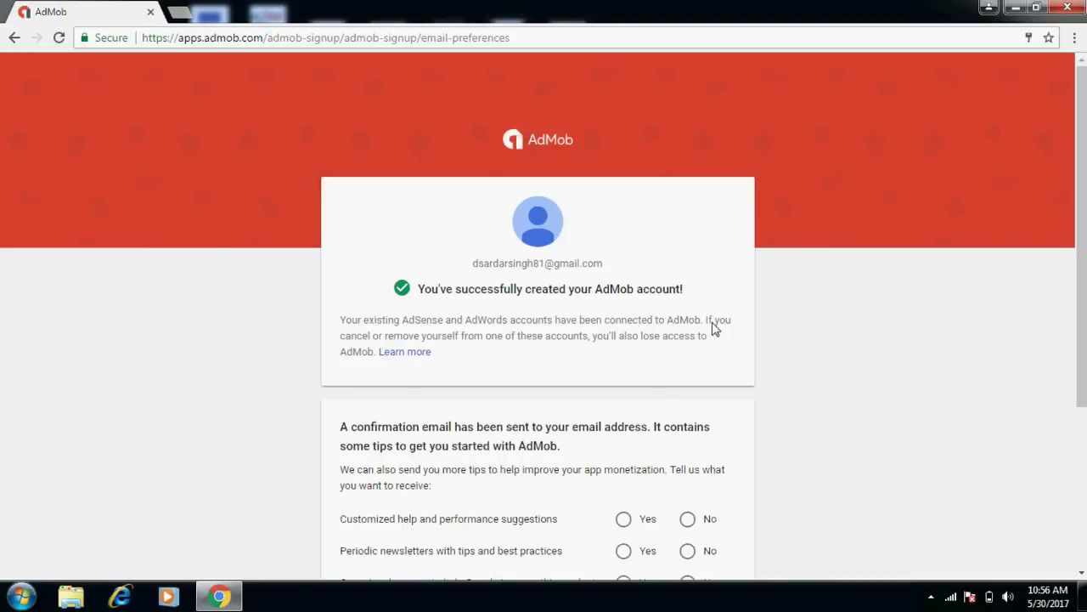
left_click_drag(713, 329, 718, 335)
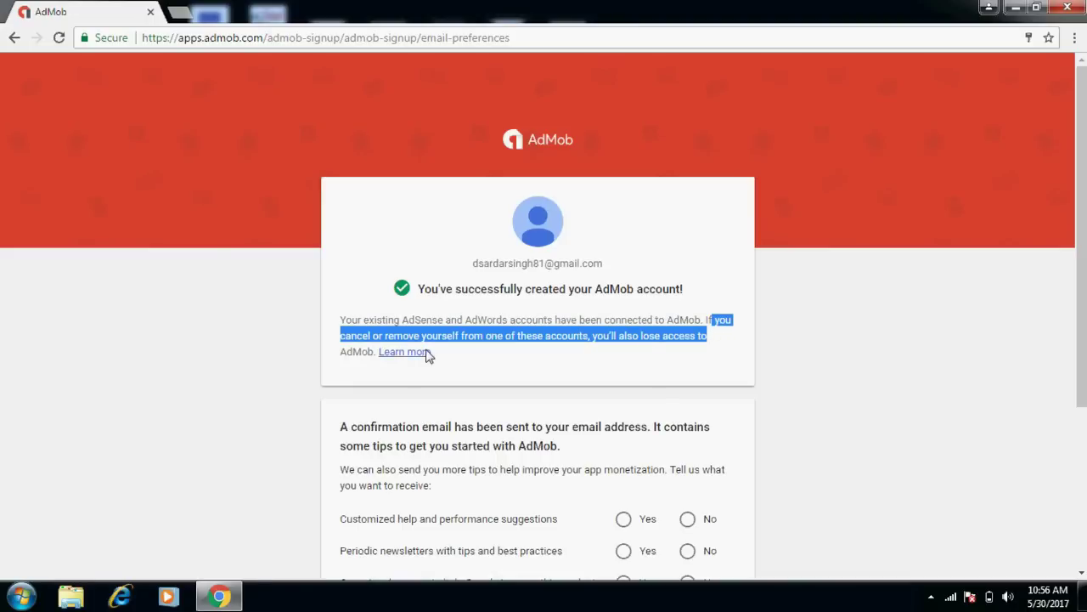
left_click(492, 342)
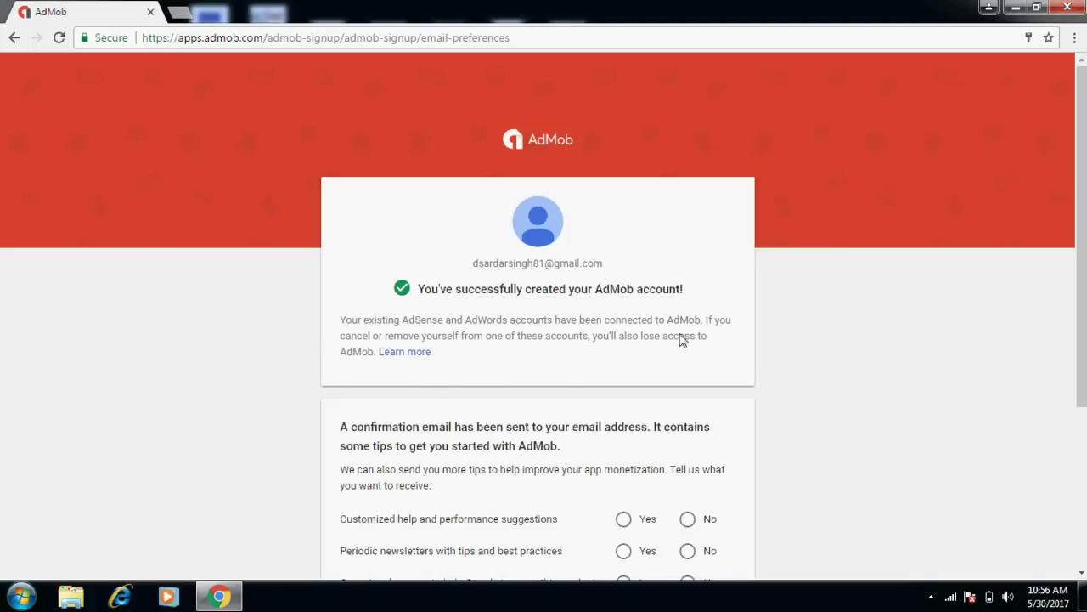
Decline help, newsletters, surveys and special offers, accept other Google product news, and continue.
scroll(680, 338, "down", 3)
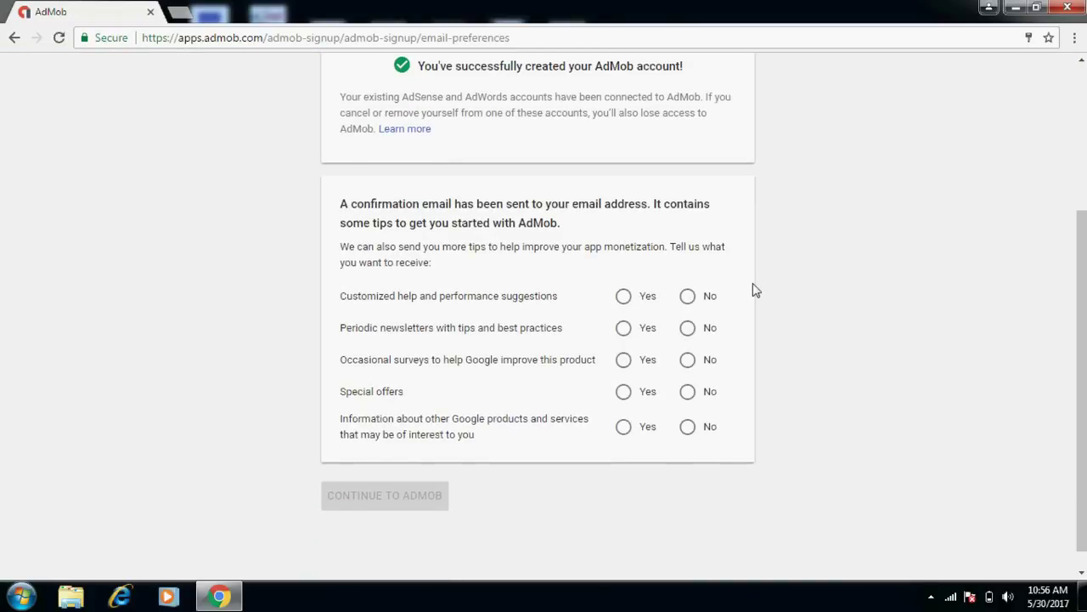
left_click(686, 299)
left_click(687, 330)
left_click(688, 362)
left_click(688, 396)
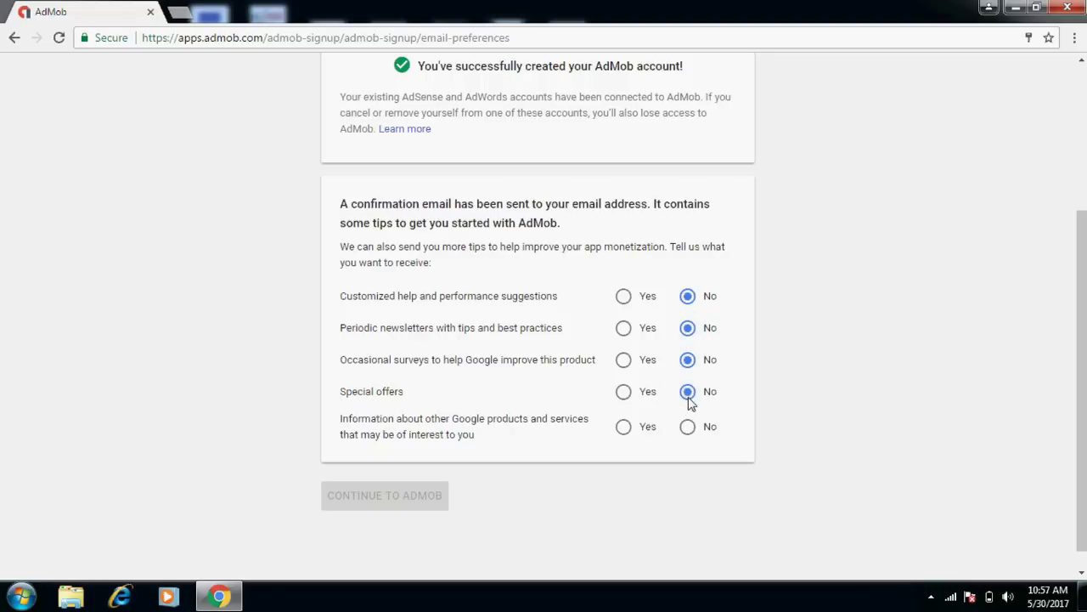
left_click(624, 432)
left_click(419, 507)
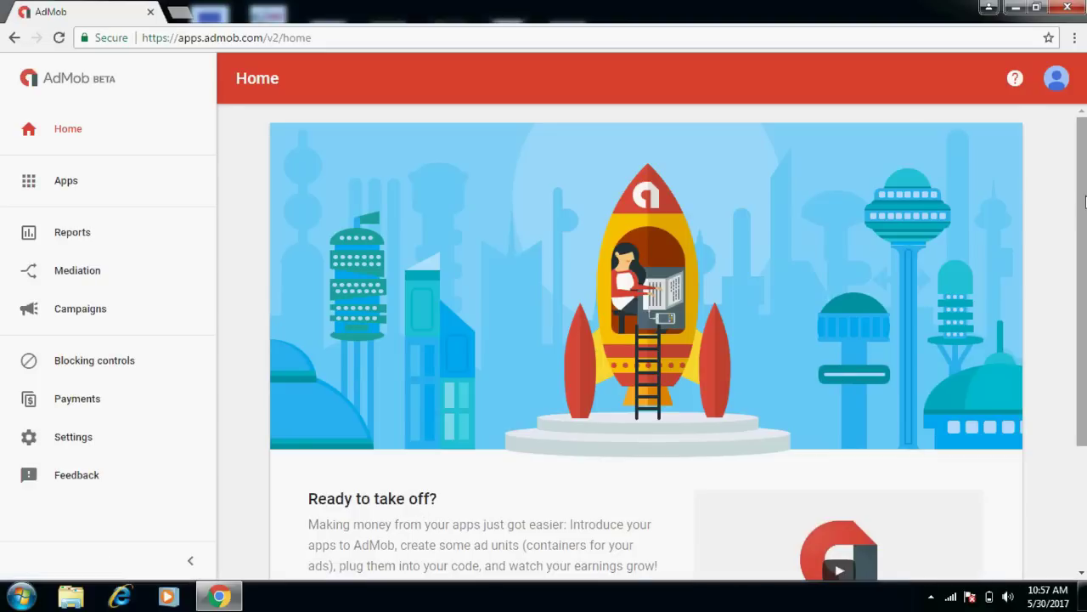
View the empty Apps setup, close it, return to AdMob Home, and open a new browser tab.
left_click_drag(1081, 281, 1081, 401)
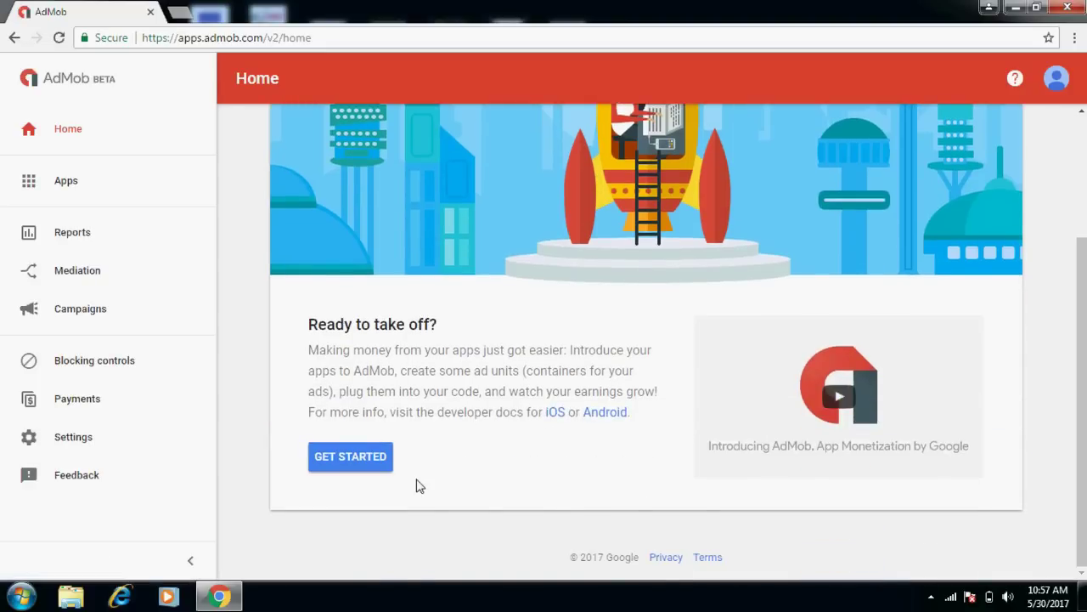
left_click(359, 464)
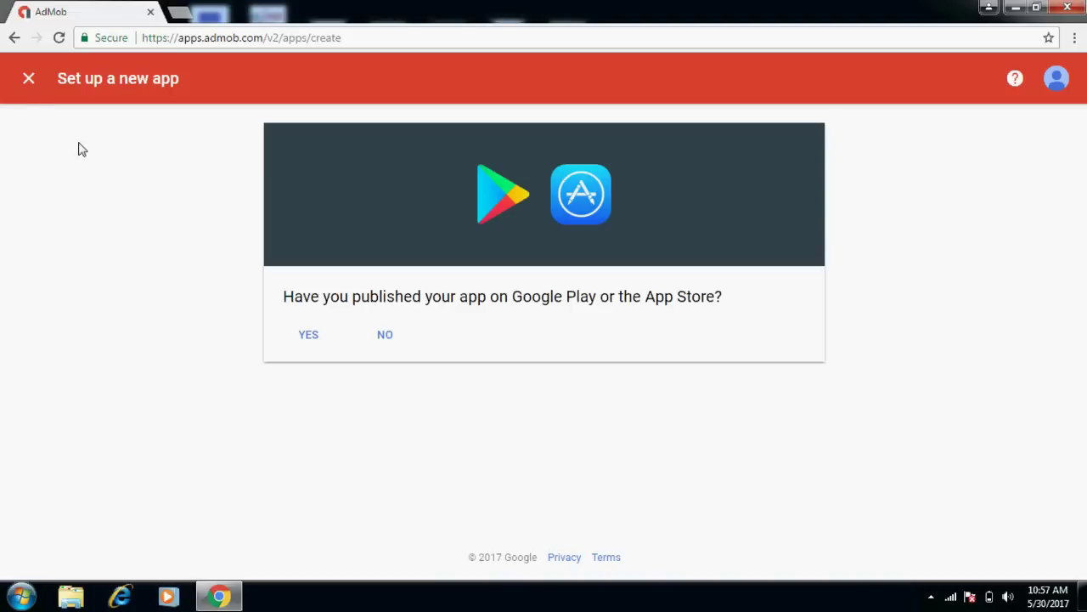
left_click(30, 79)
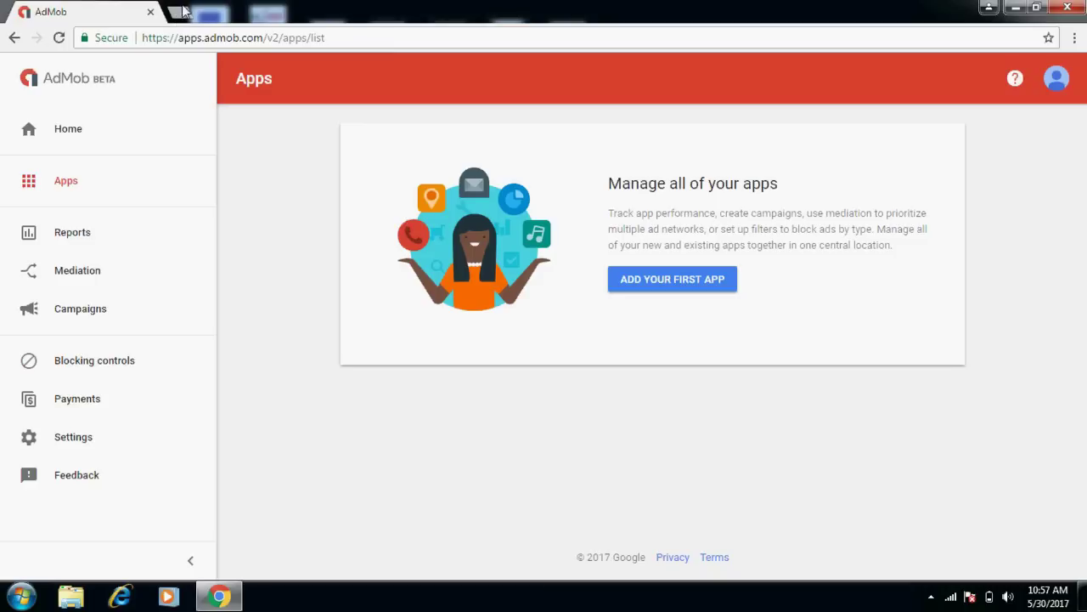
left_click(66, 82)
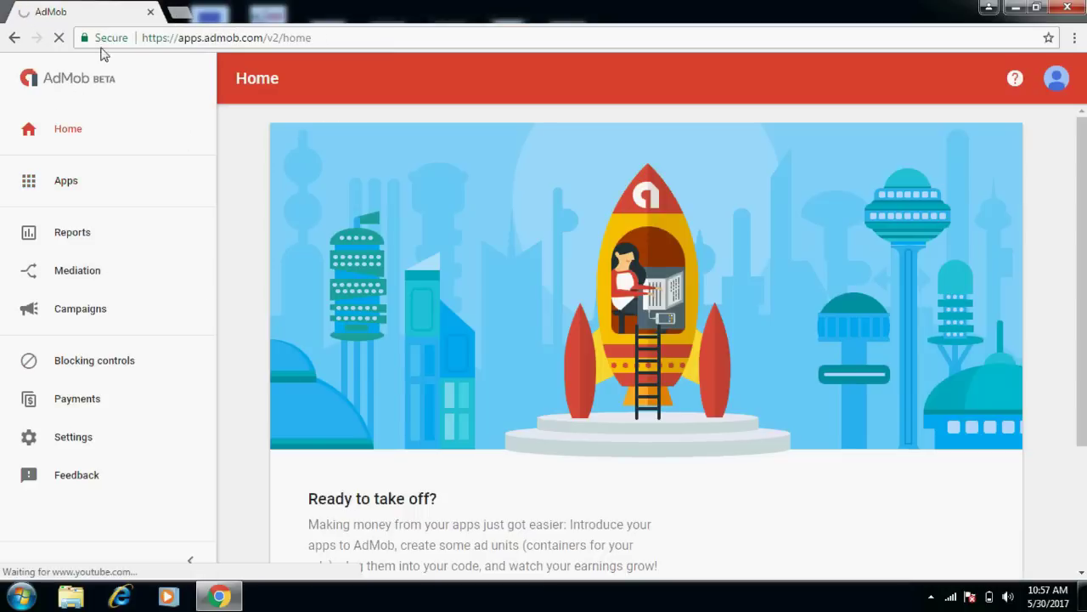
left_click(180, 14)
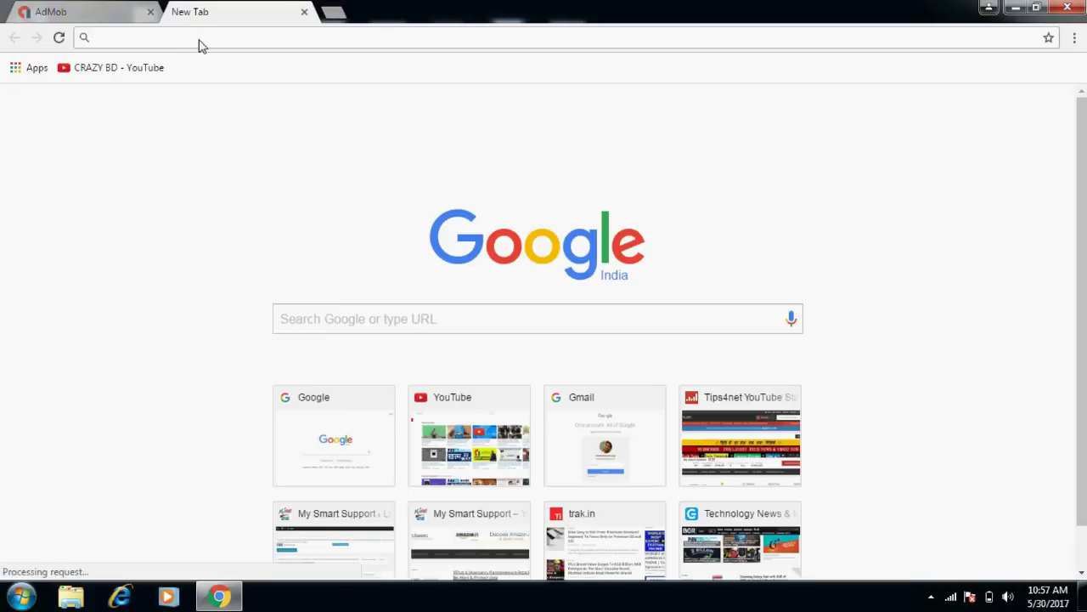
Search Google for 'adsense' and go to the Google AdSense sign-in.
type("adsense")
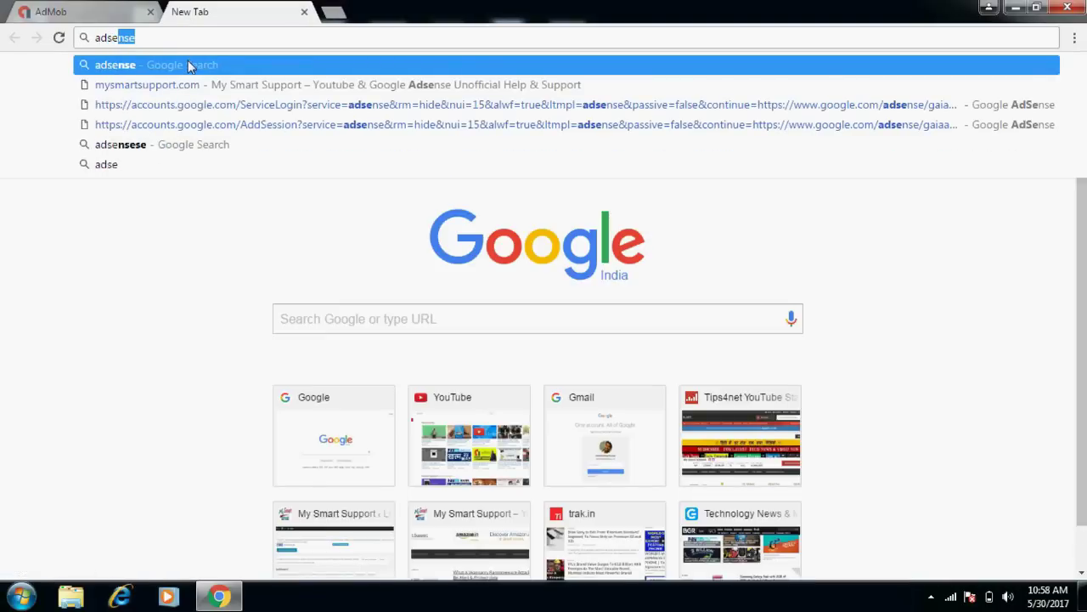
left_click(190, 63)
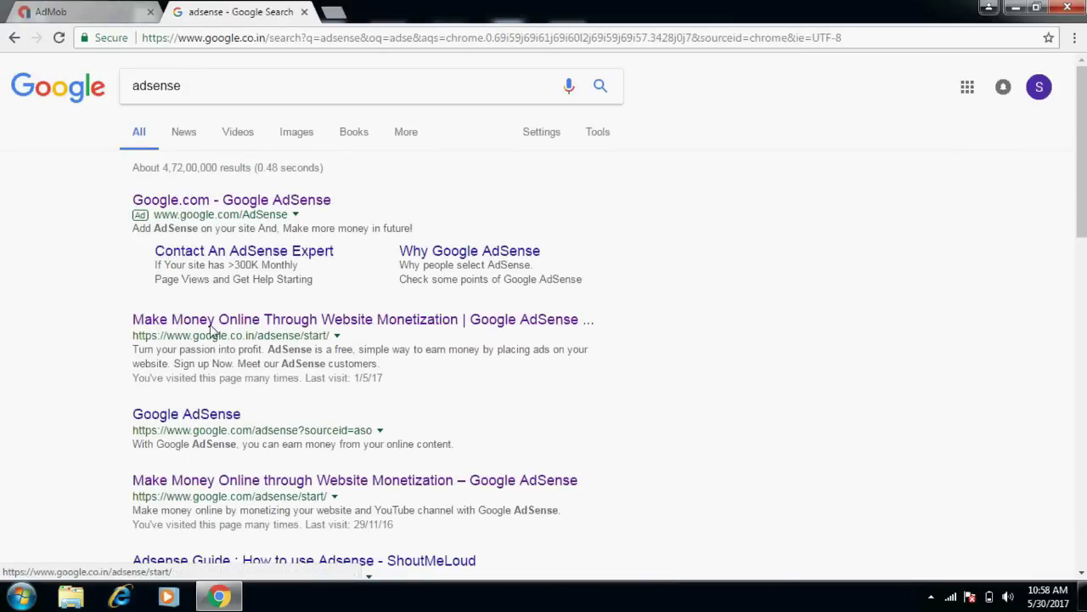
left_click(215, 327)
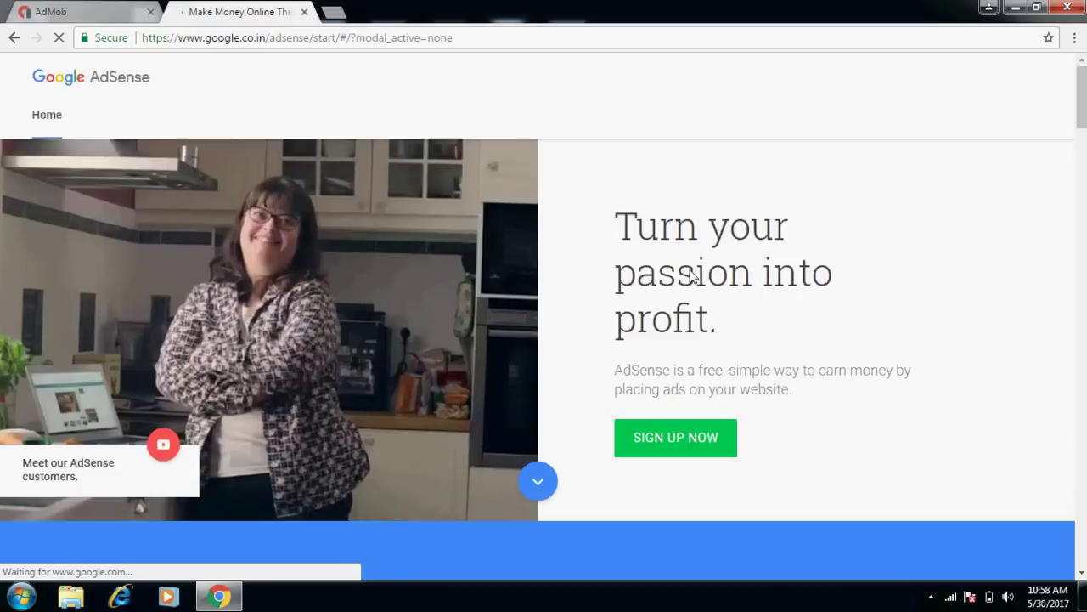
left_click(1039, 80)
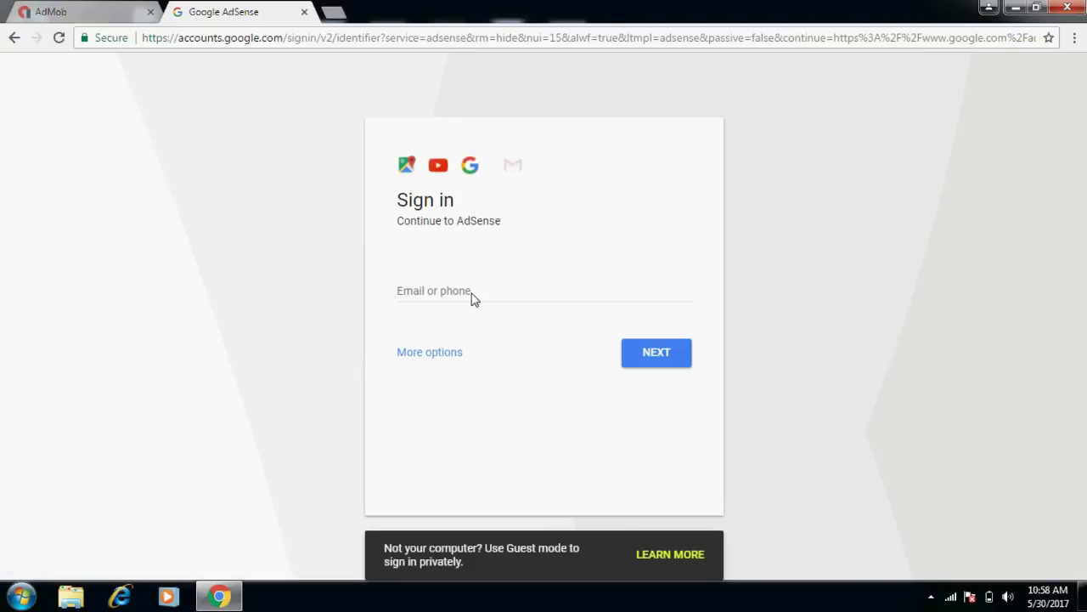
Sign in to AdSense with the account e-mail and password, then return to the AdMob tab.
left_click(473, 298)
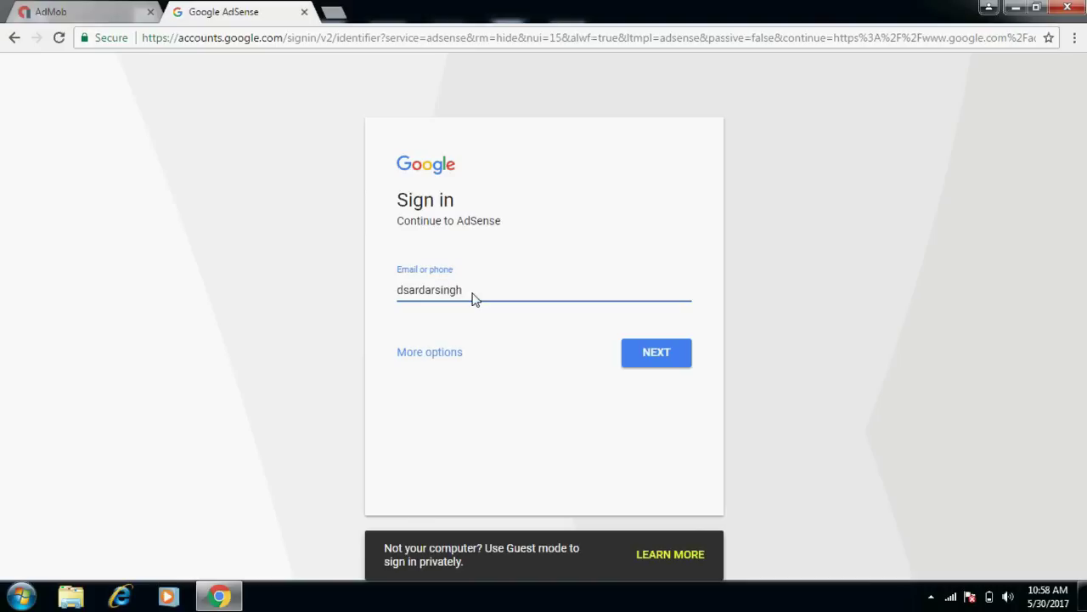
left_click(655, 363)
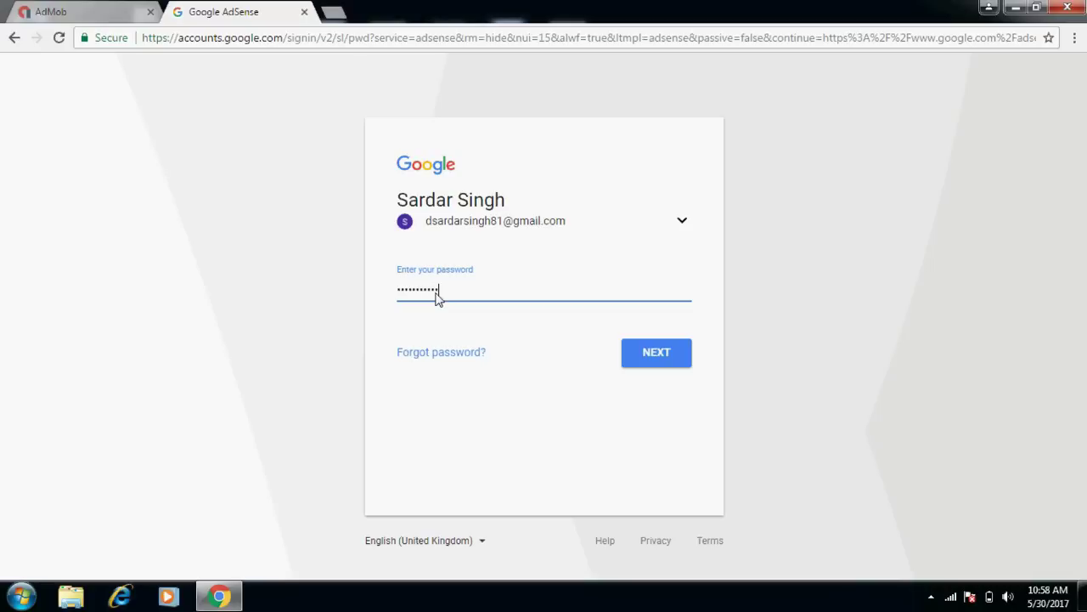
left_click(655, 363)
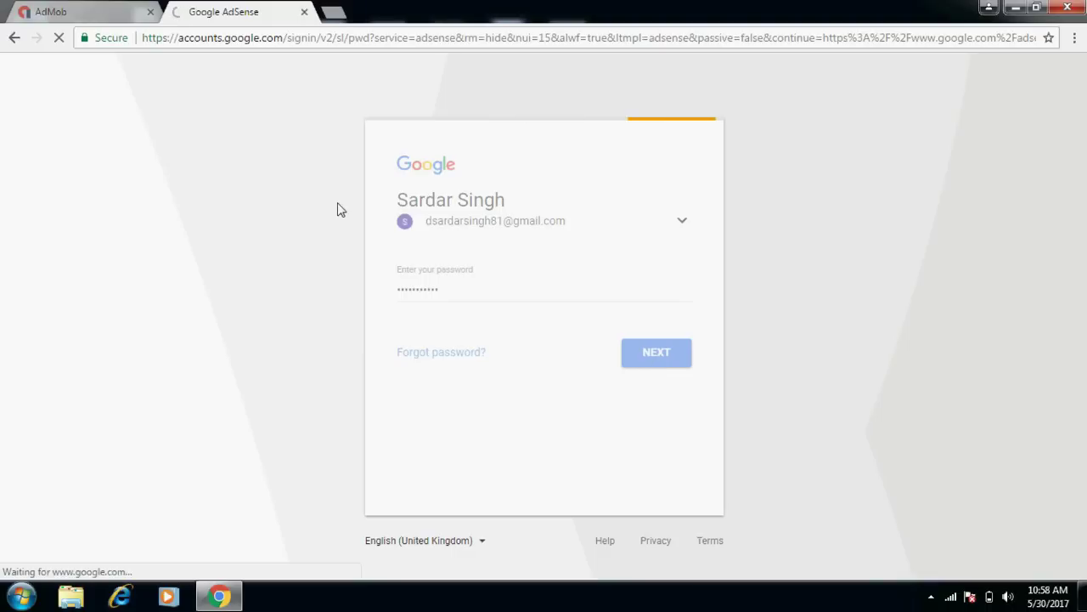
left_click(82, 9)
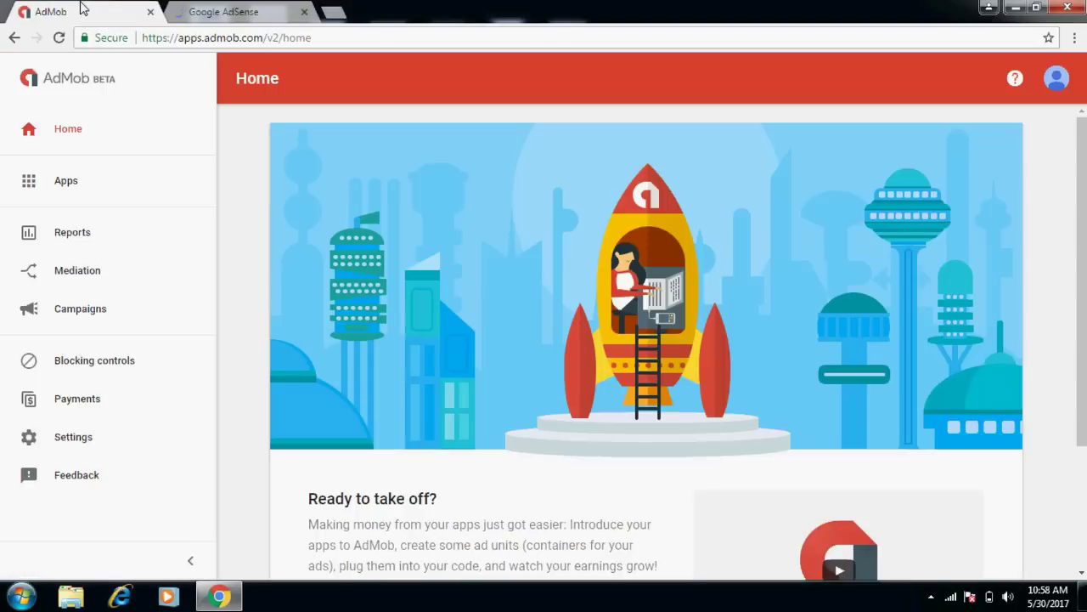
Open AdMob Reports, then the default performance report in the AdSense tab.
left_click(88, 242)
left_click(226, 12)
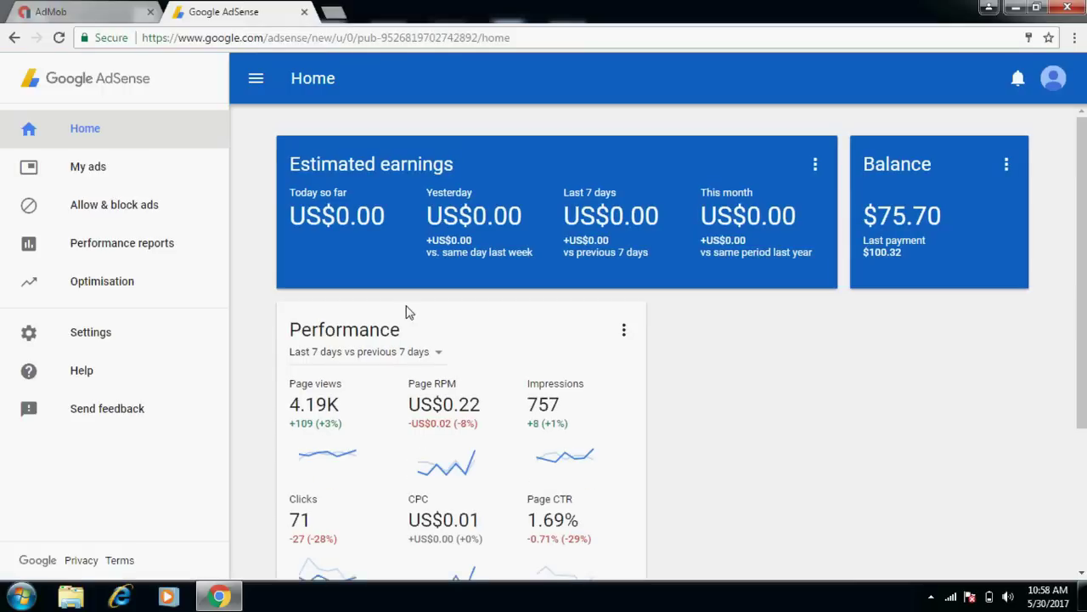
left_click(141, 252)
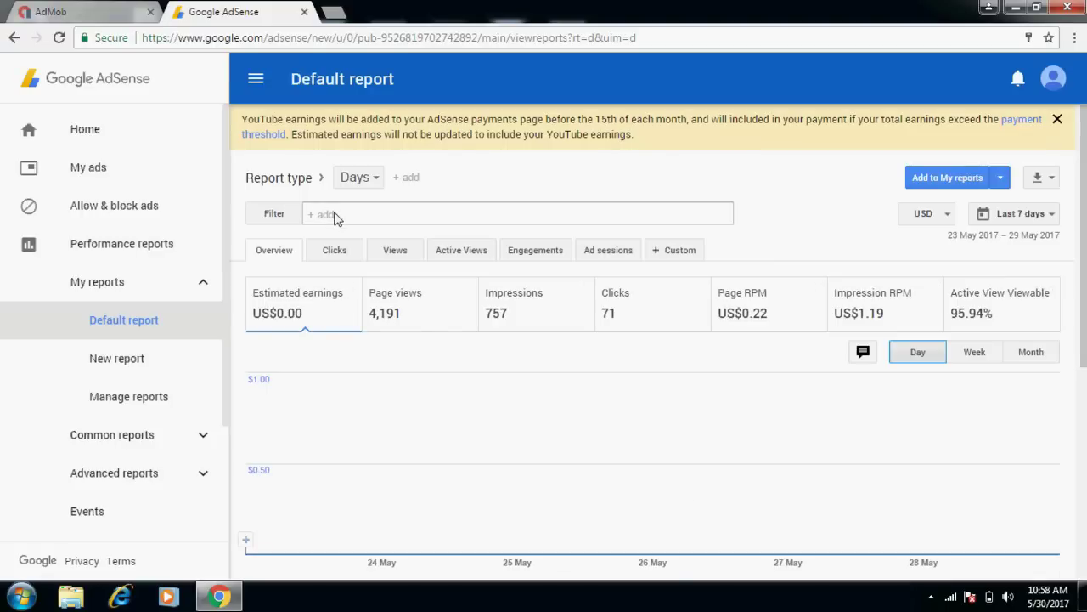
Filter the default report by product to AdMob (Mobile Applications) only, then close the AdSense tab.
left_click(334, 215)
left_click(347, 241)
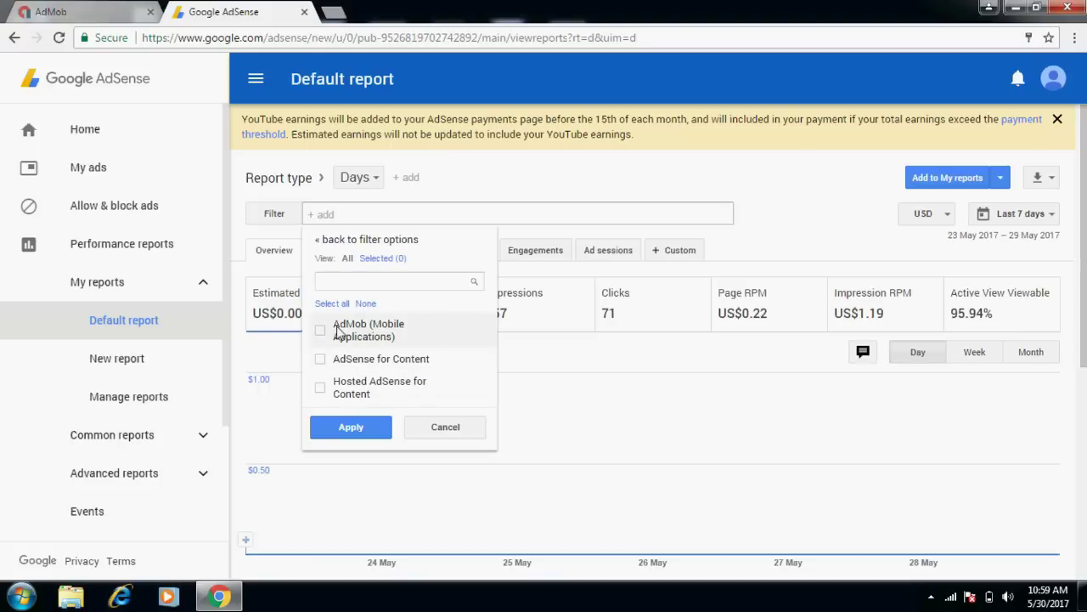
left_click(321, 391)
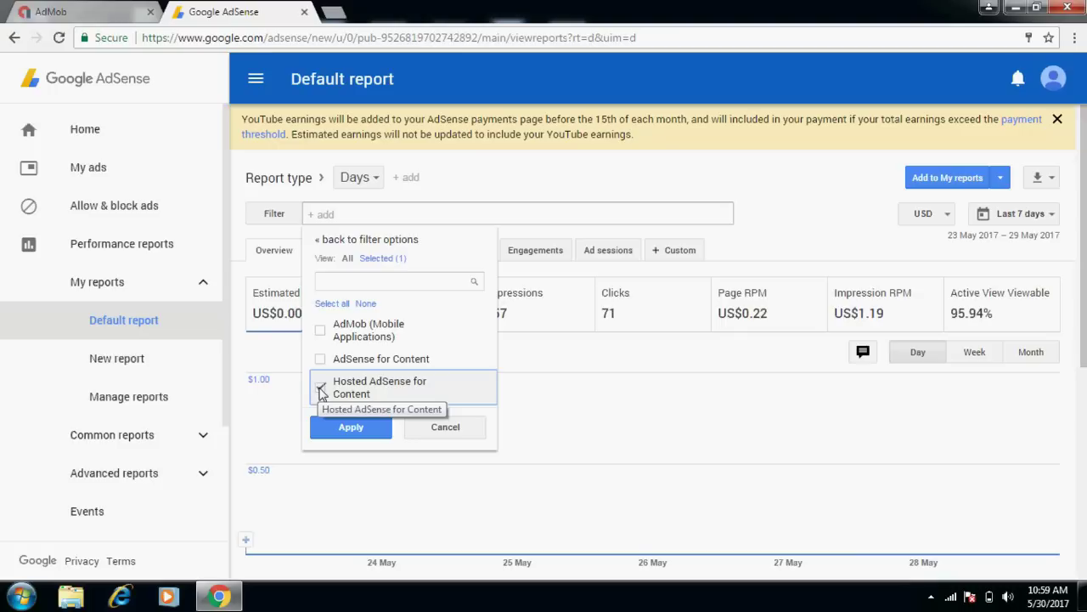
left_click(321, 360)
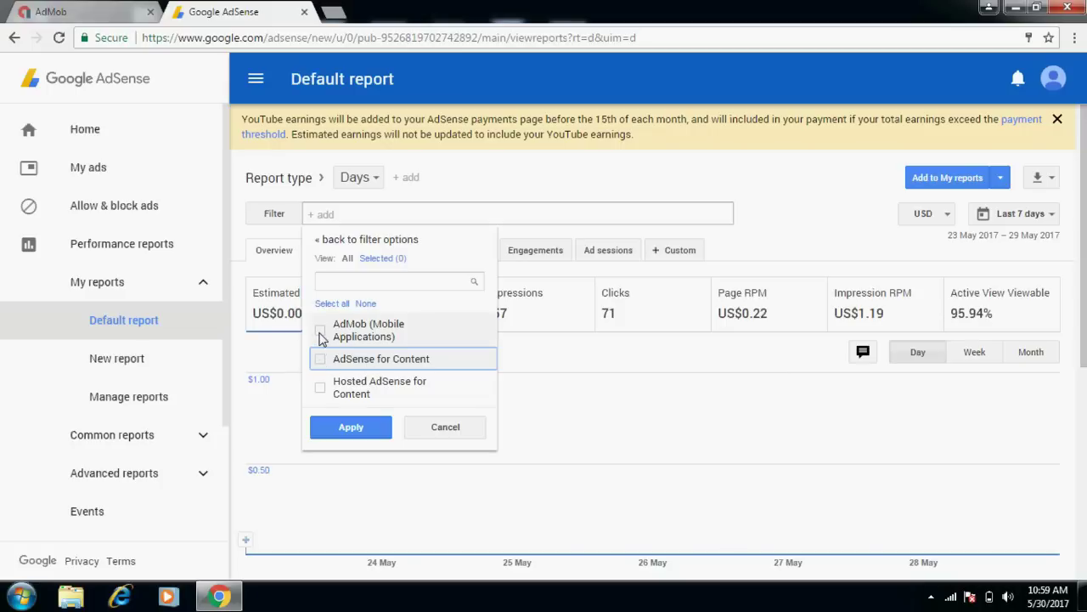
left_click(321, 333)
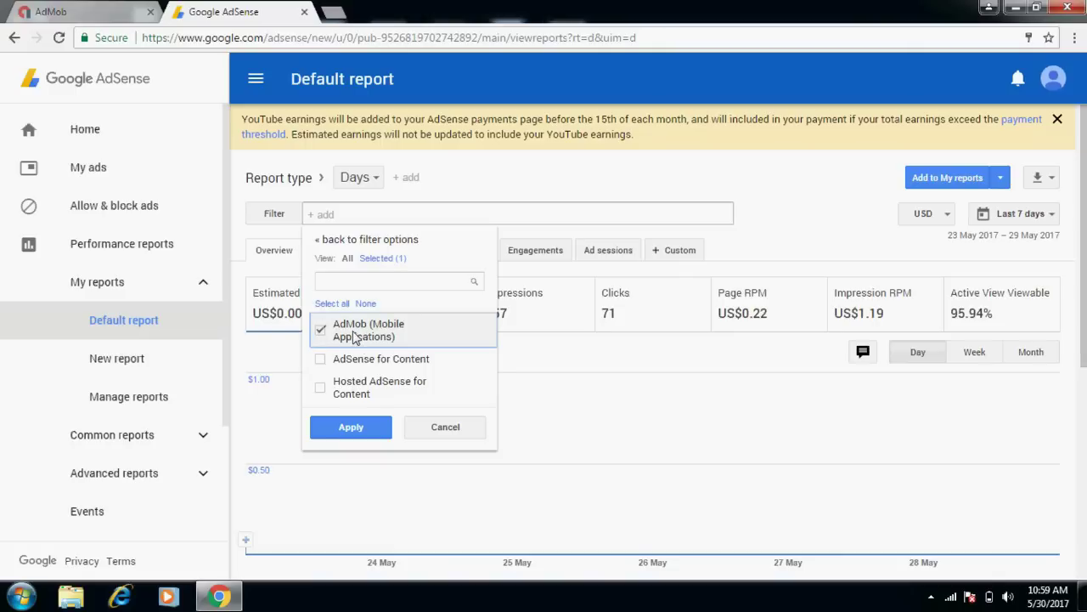
left_click(352, 429)
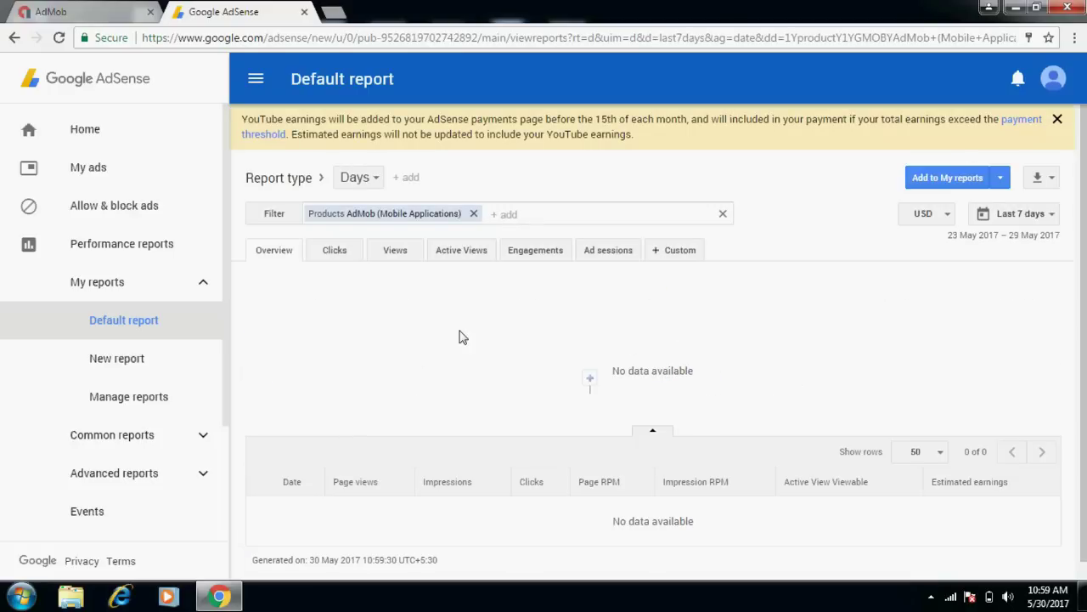
left_click(304, 12)
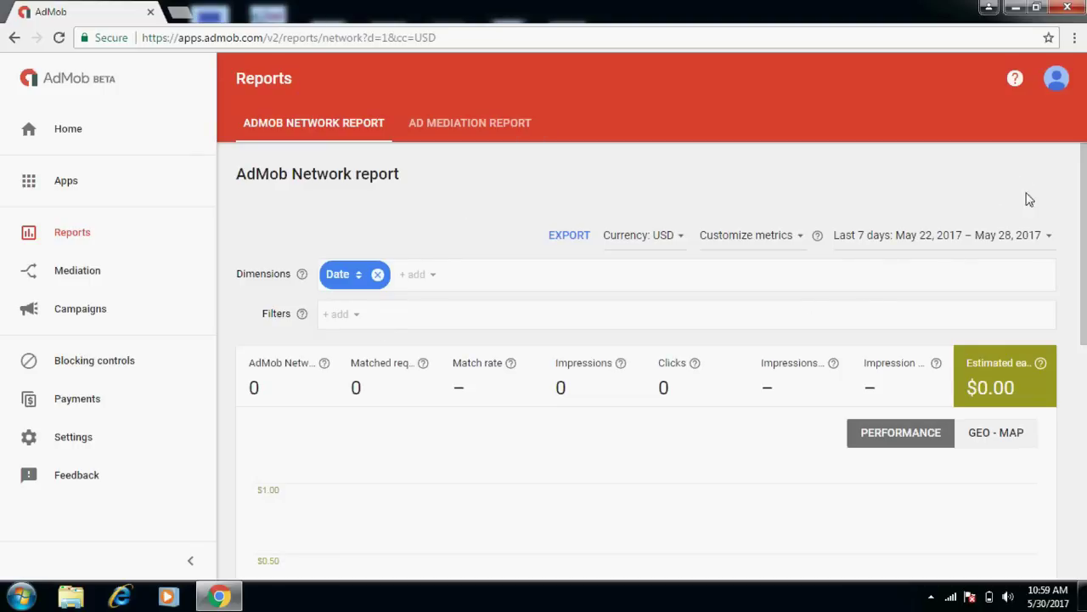
Start adding a first app from Apps, marking it as not yet published.
scroll(1075, 178, "down", 3)
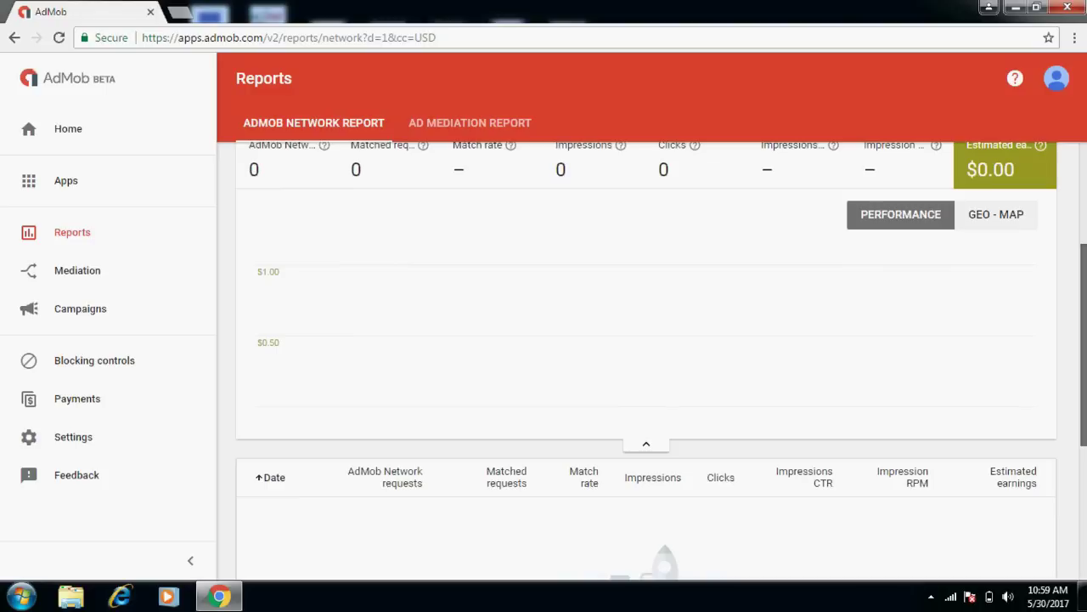
scroll(775, 180, "up", 3)
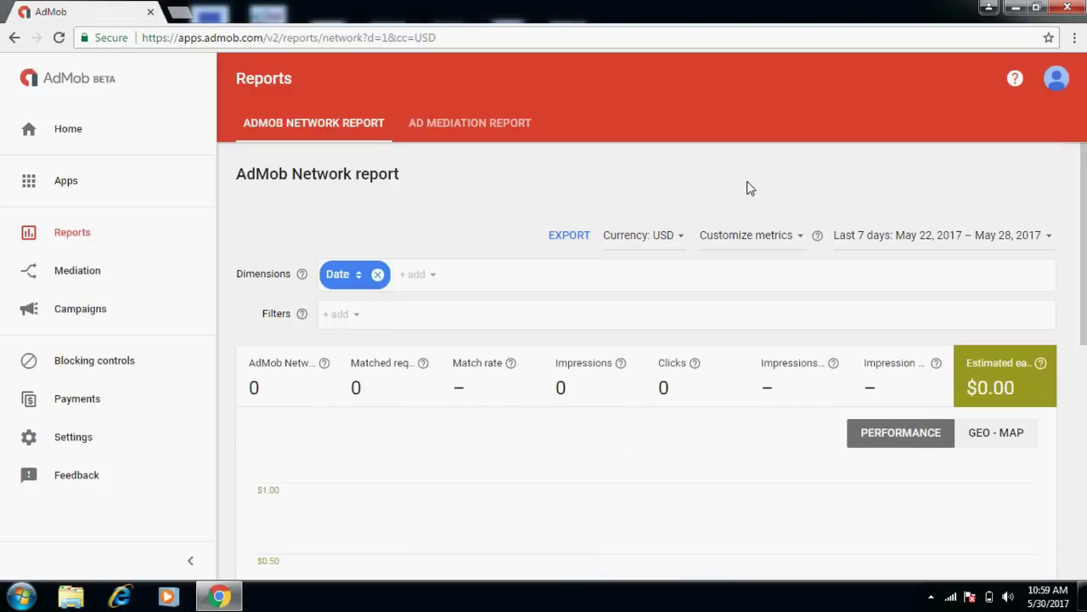
left_click(66, 181)
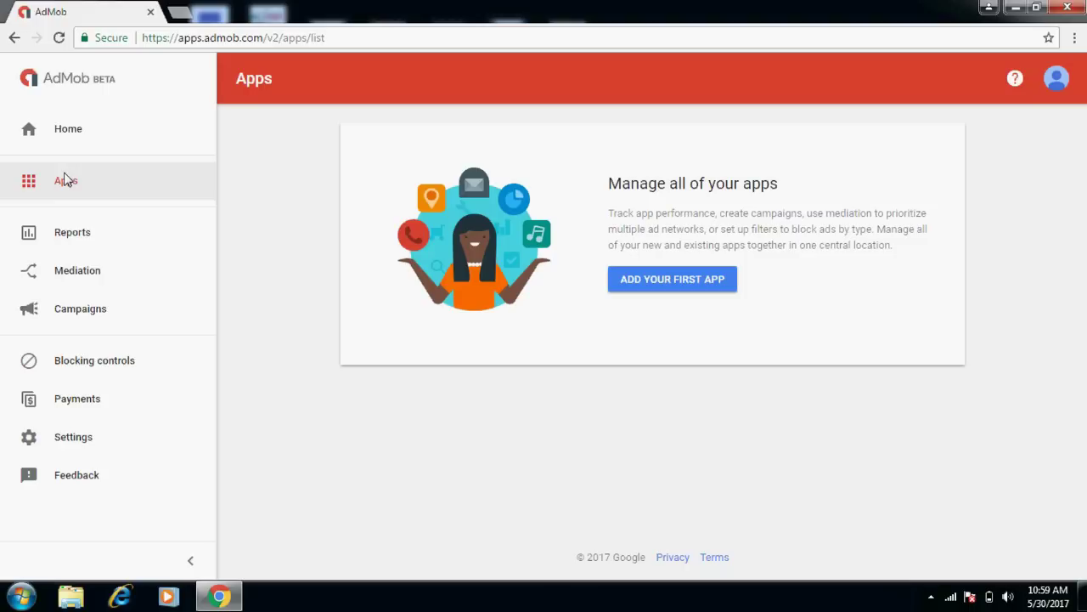
left_click(656, 285)
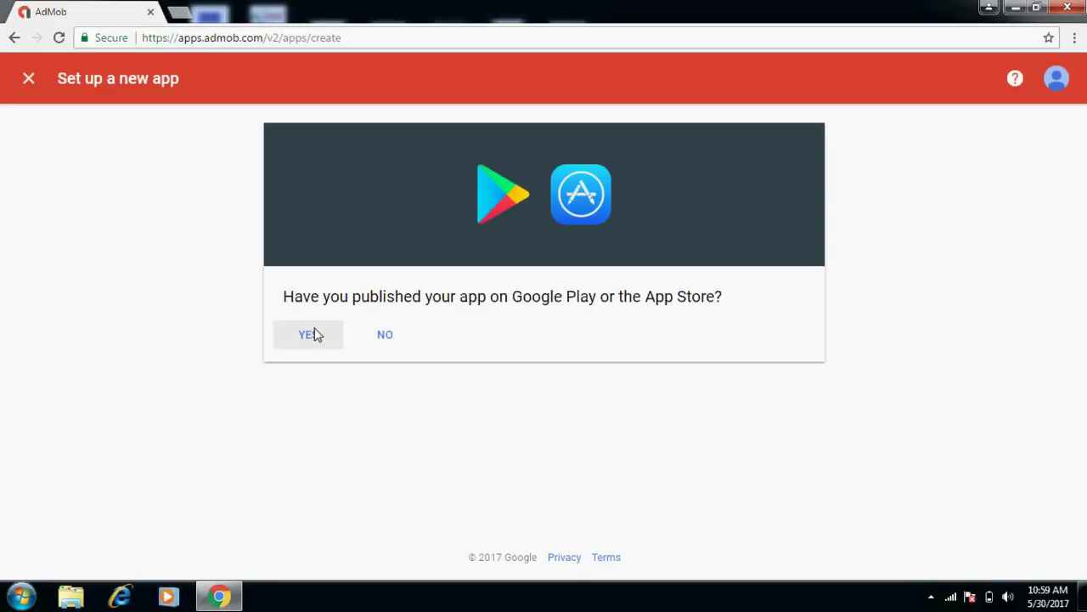
left_click(384, 337)
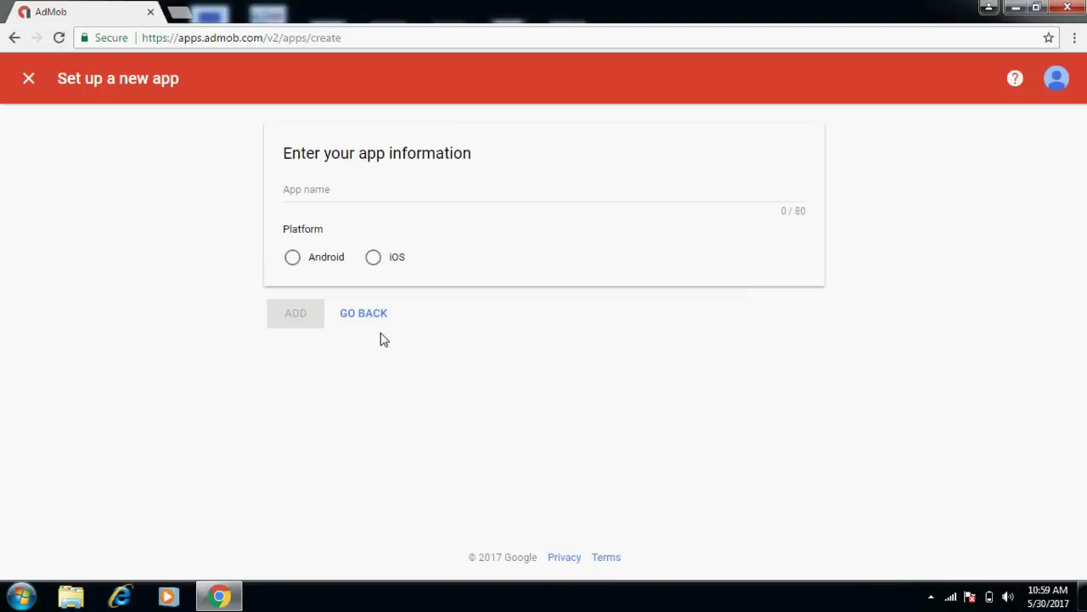
Name the app 'my smart support', set the platform to Android, and add it.
left_click(326, 197)
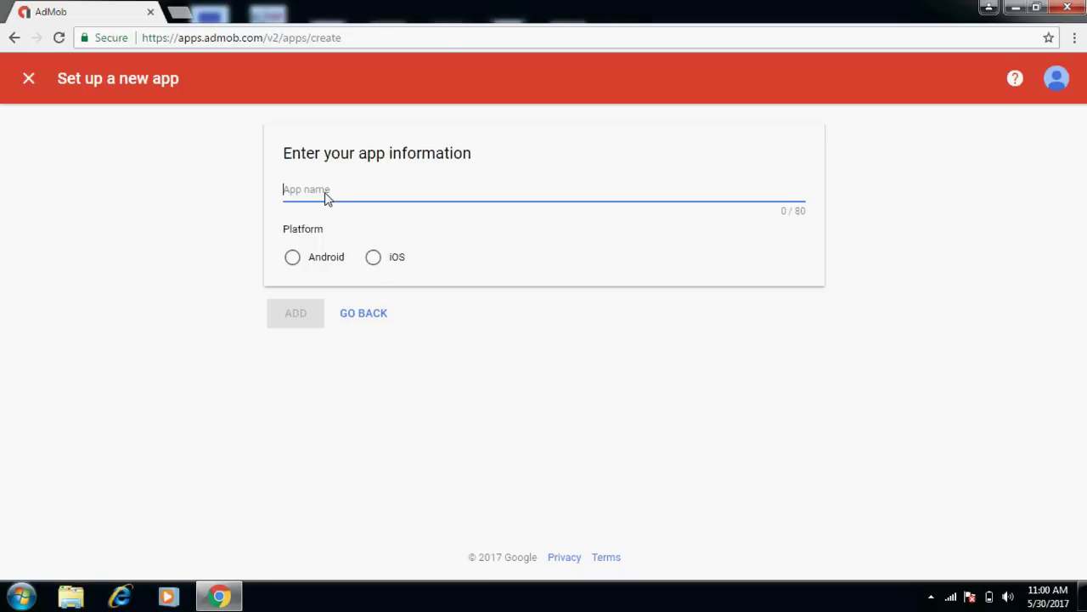
type("m")
key("BackSpace")
key("BackSpace")
key("BackSpace")
key("BackSpace")
key("BackSpace")
key("BackSpace")
key("BackSpace")
type("my smart support")
left_click(294, 255)
left_click(299, 314)
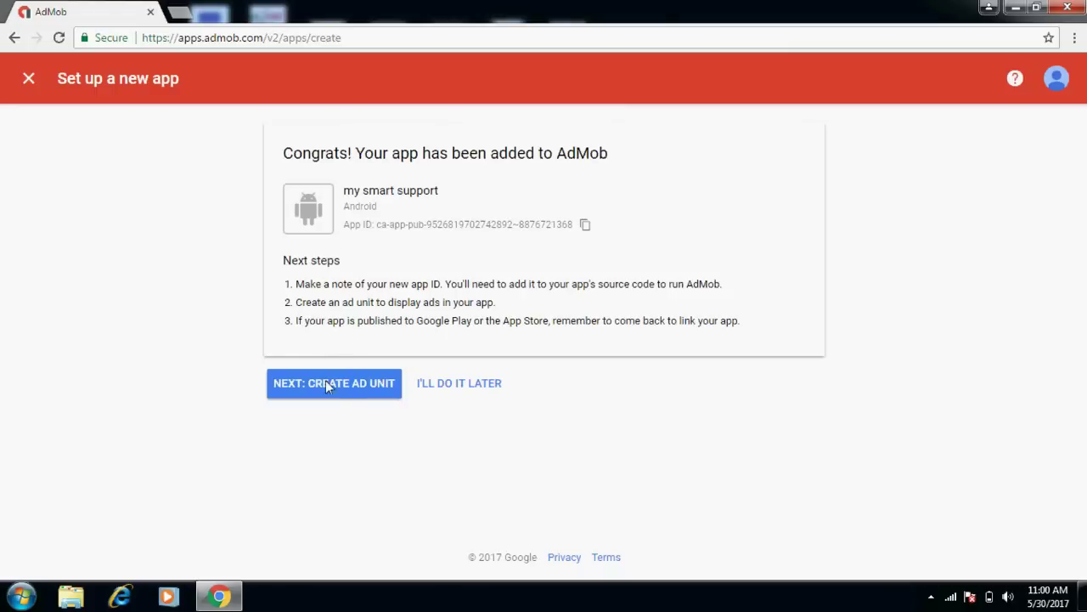
Choose the Banner format, name the ad unit 'my banner ad', and save it.
left_click(365, 384)
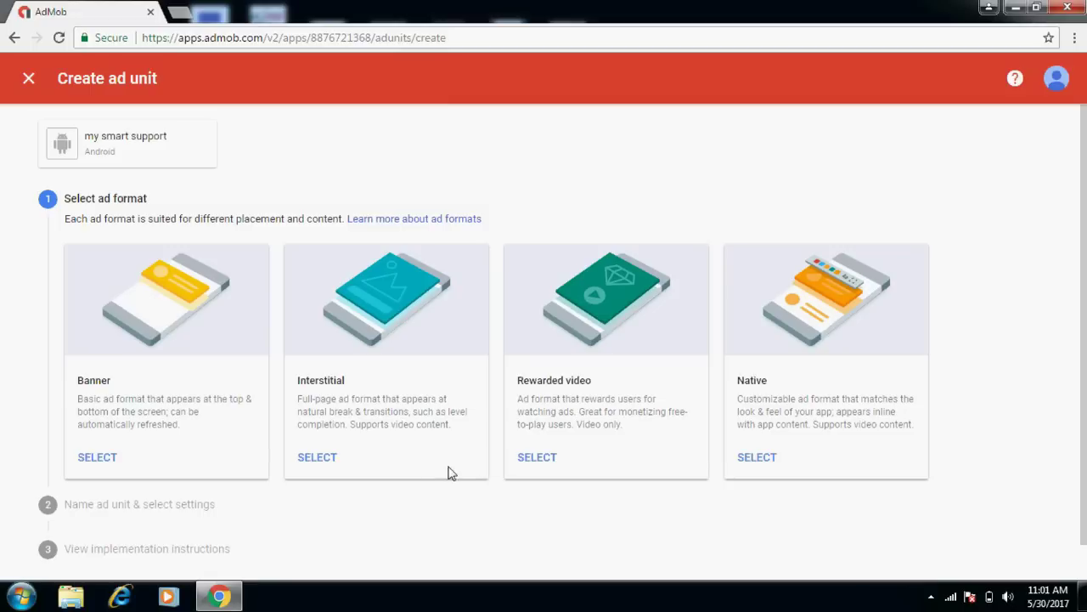
left_click(98, 457)
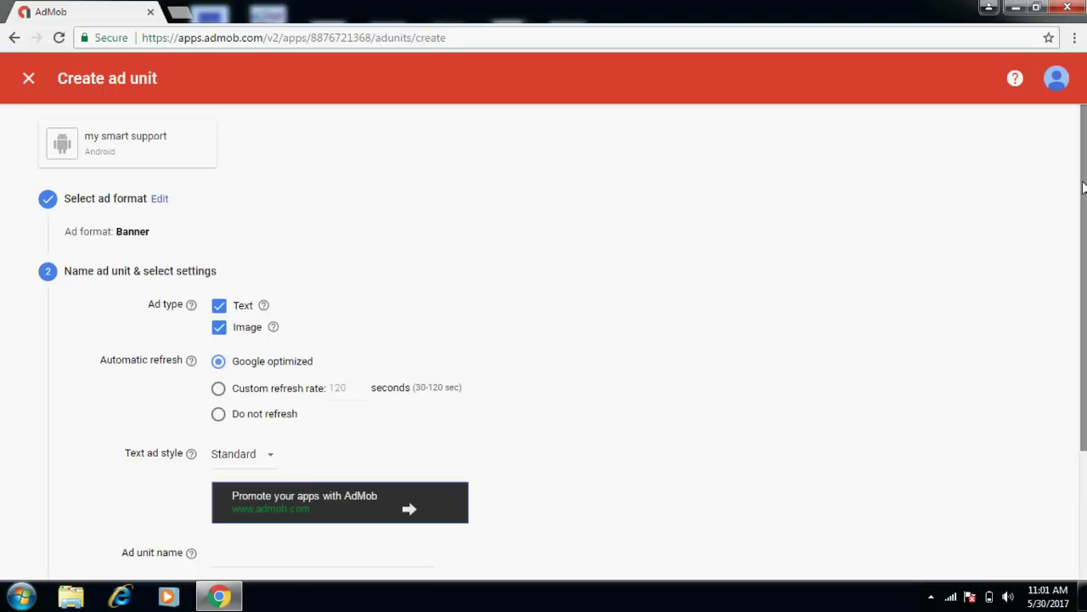
left_click_drag(1083, 187, 1084, 281)
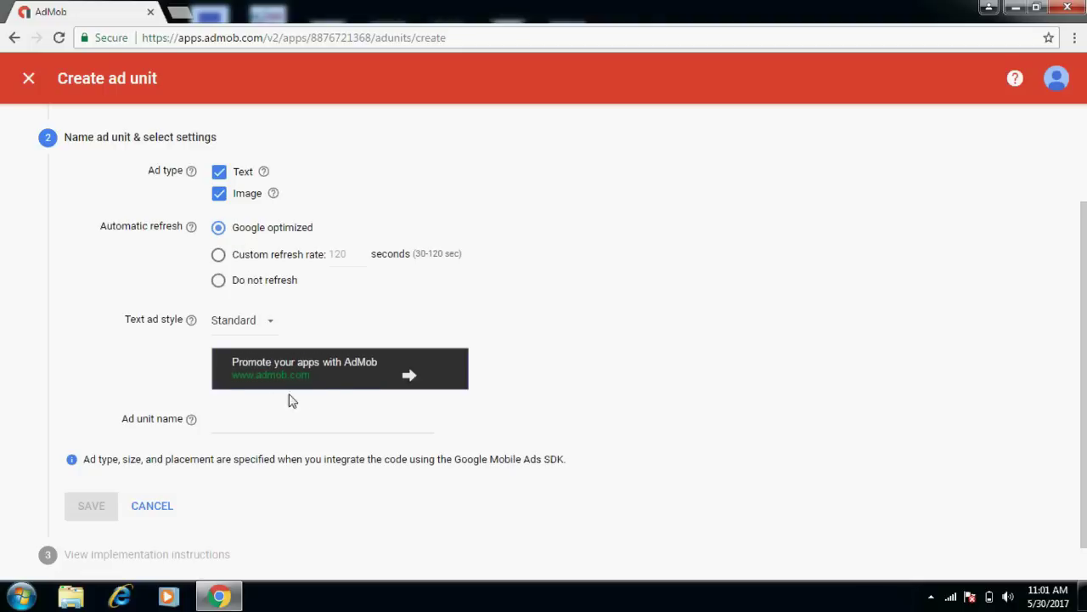
left_click(250, 428)
type("my bann")
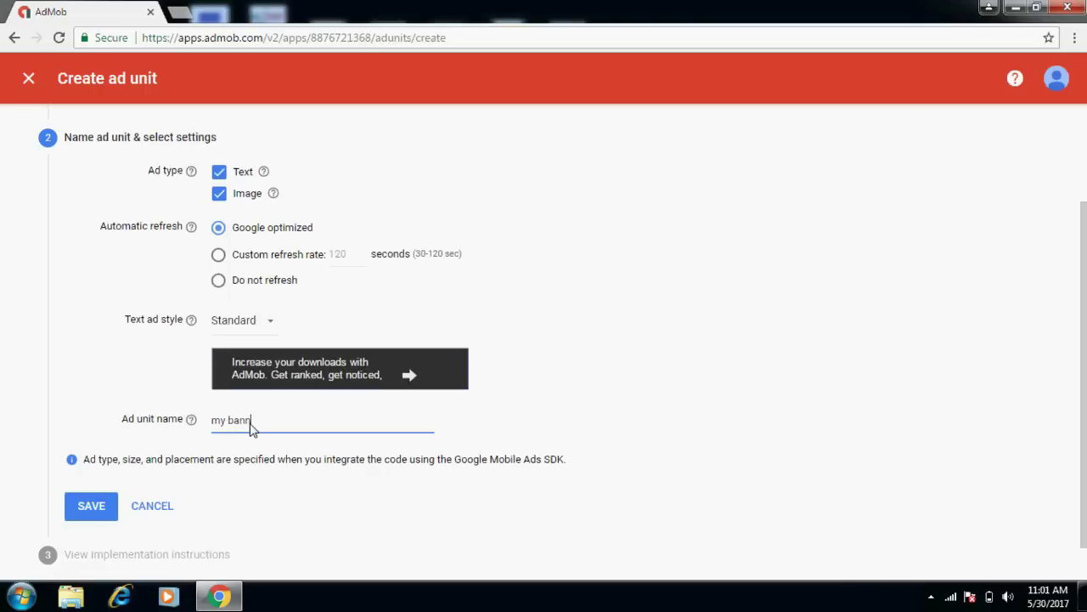
type("er ad")
left_click(85, 506)
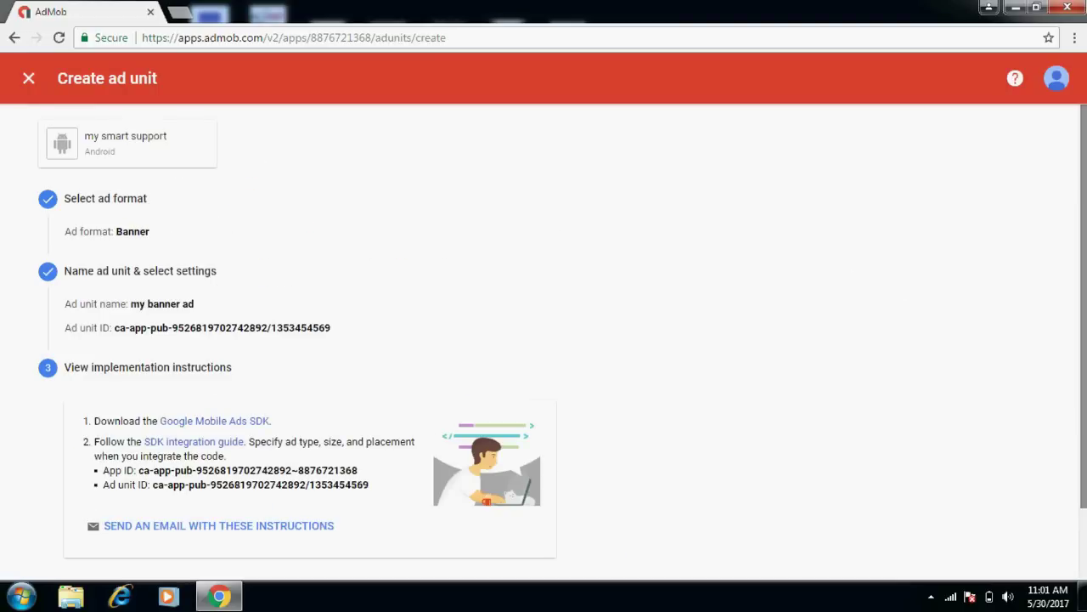
Copy the banner ad unit ID from the confirmation page.
scroll(561, 339, "down", 1)
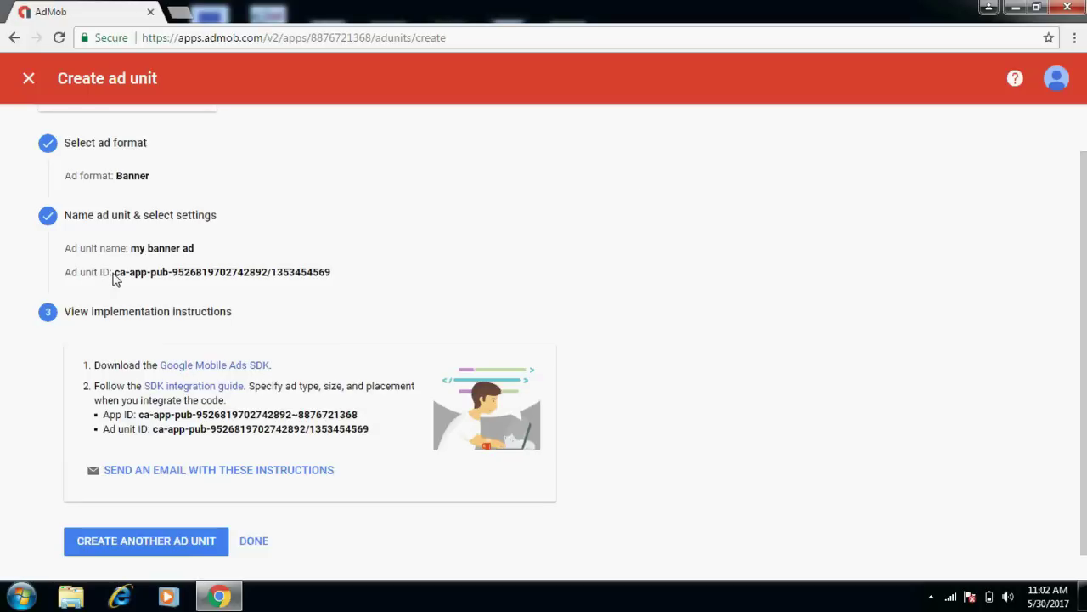
left_click_drag(114, 273, 315, 280)
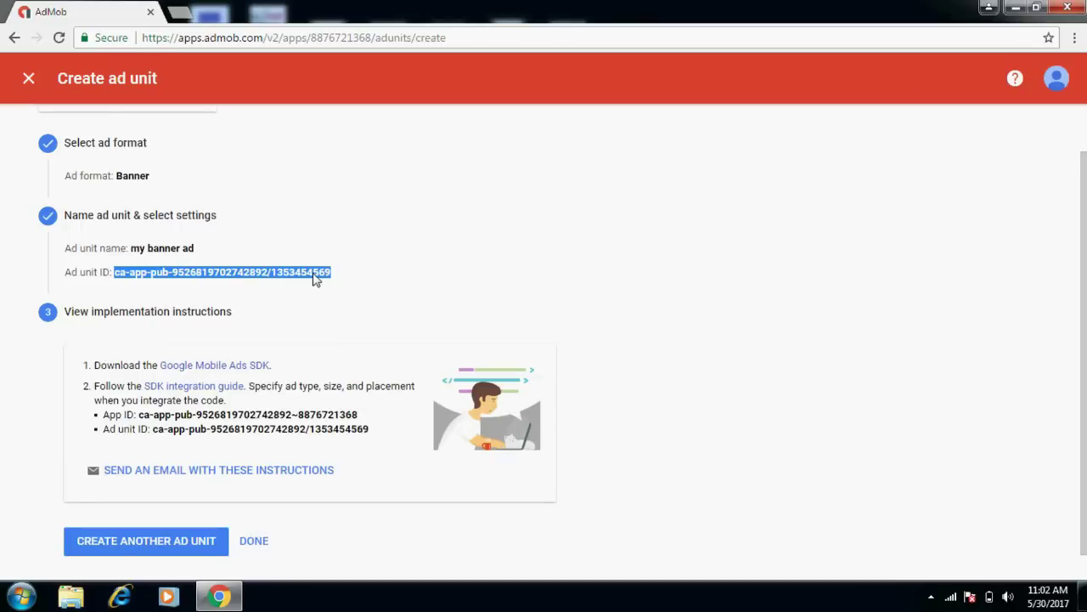
right_click(314, 275)
left_click(339, 287)
Paste the ID into a new Notepad note labelled 'banner' and minimize Notepad.
left_click(21, 595)
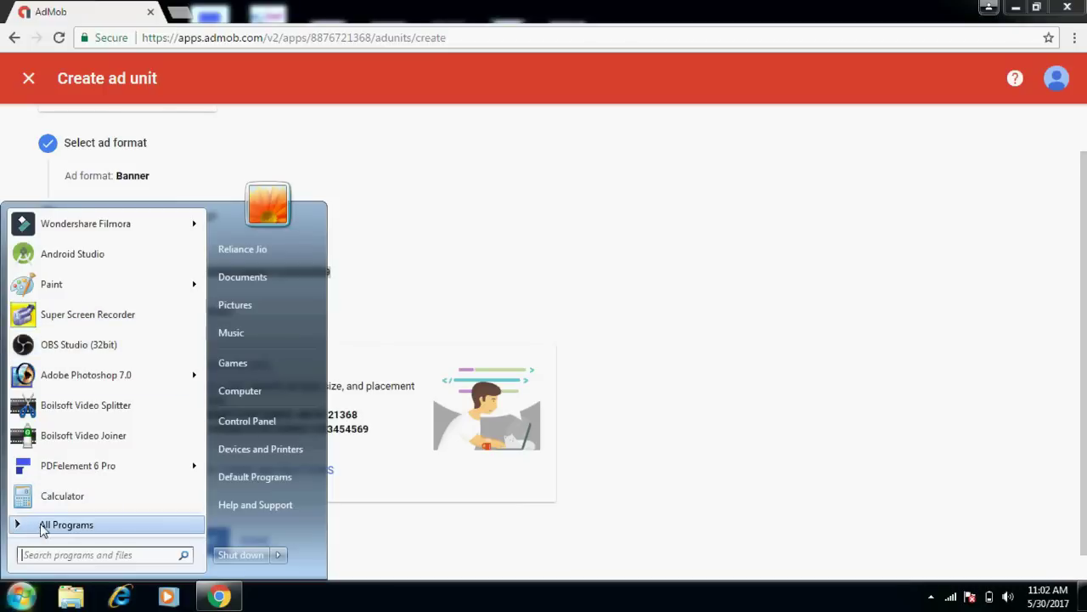
left_click(42, 524)
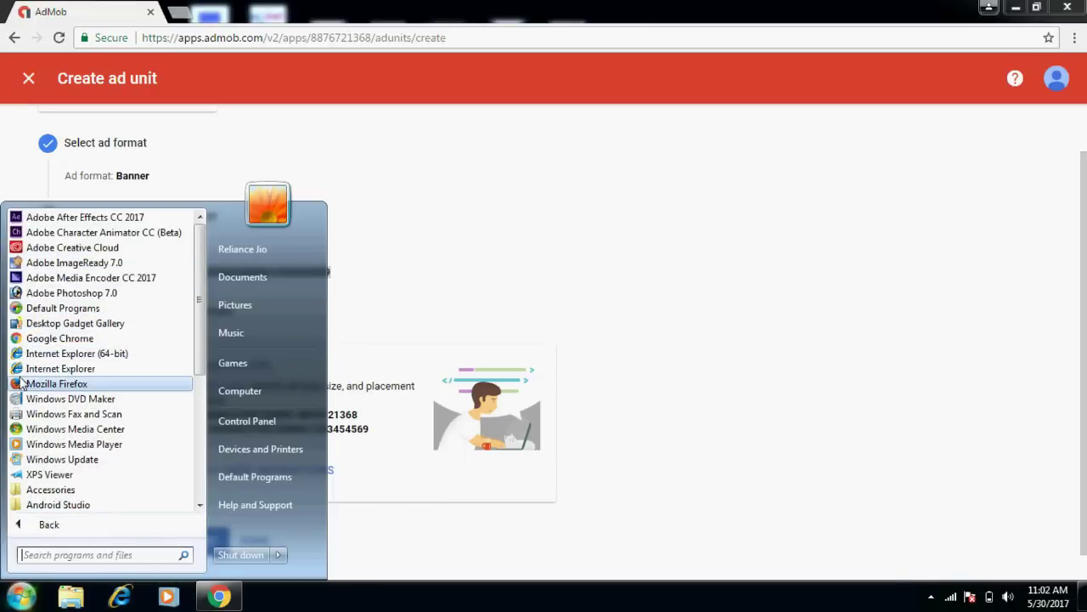
left_click(34, 493)
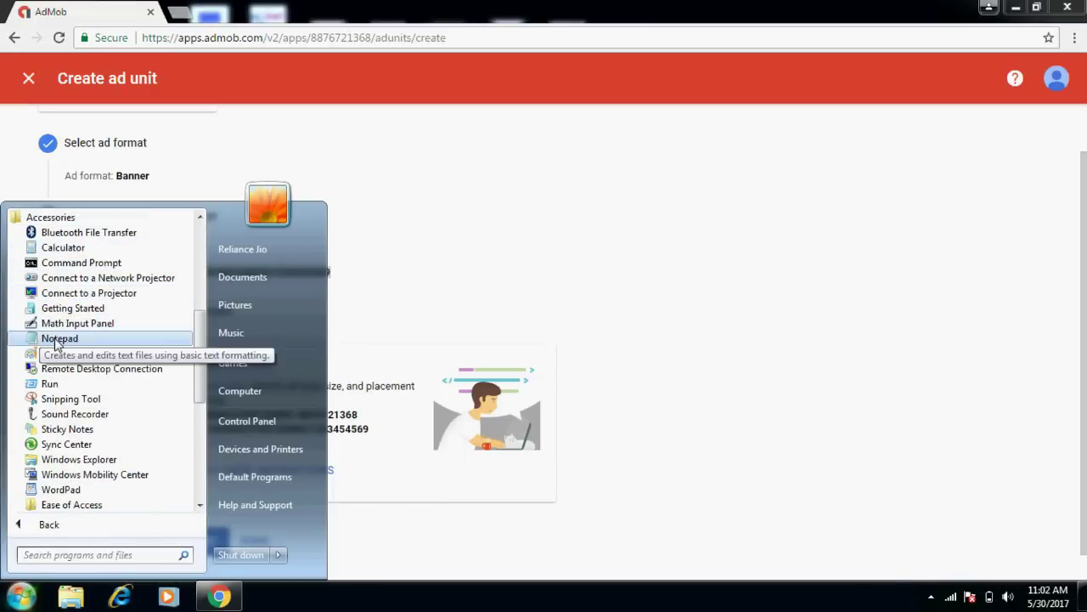
left_click(54, 340)
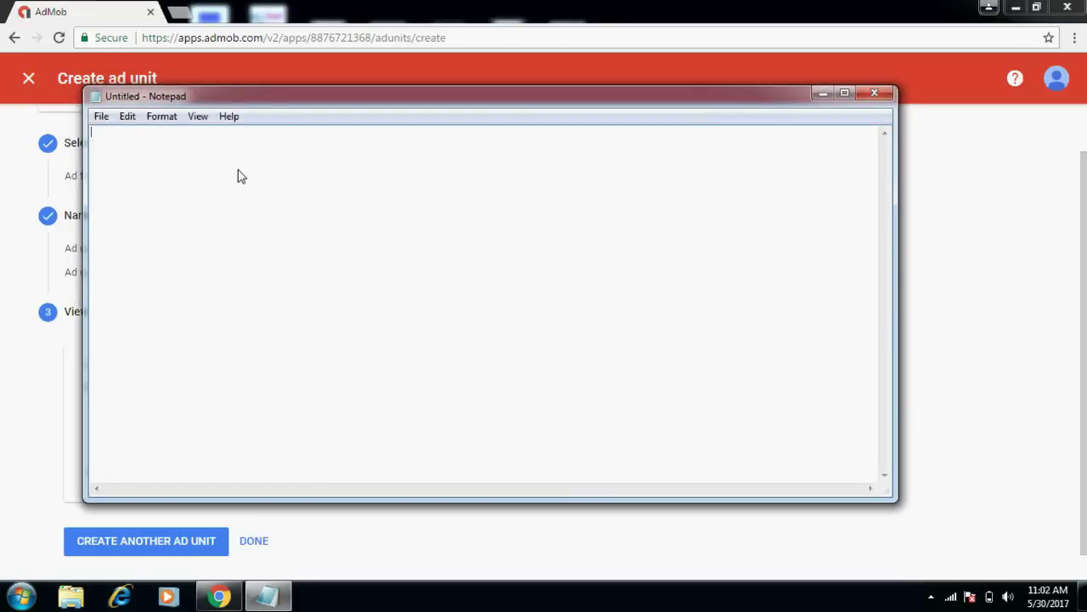
type("banner -")
key("ctrl+v")
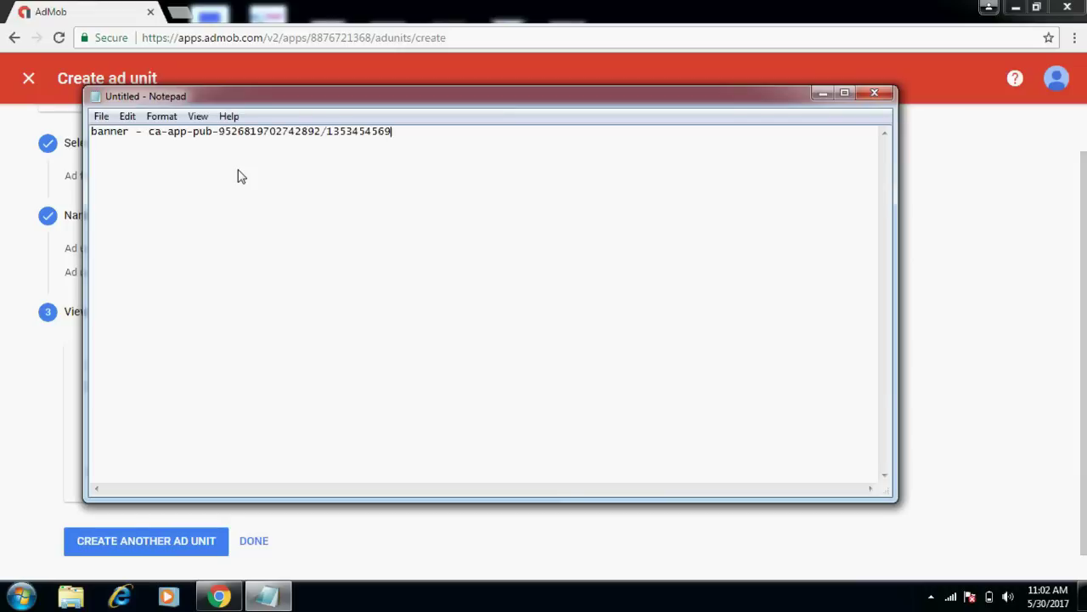
left_click(824, 92)
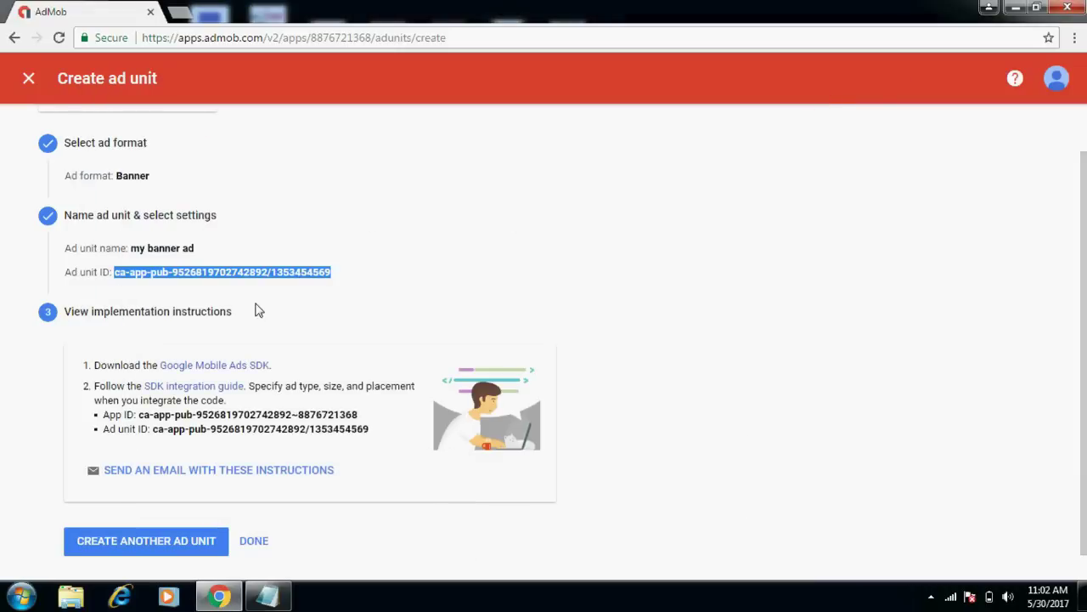
left_click(192, 551)
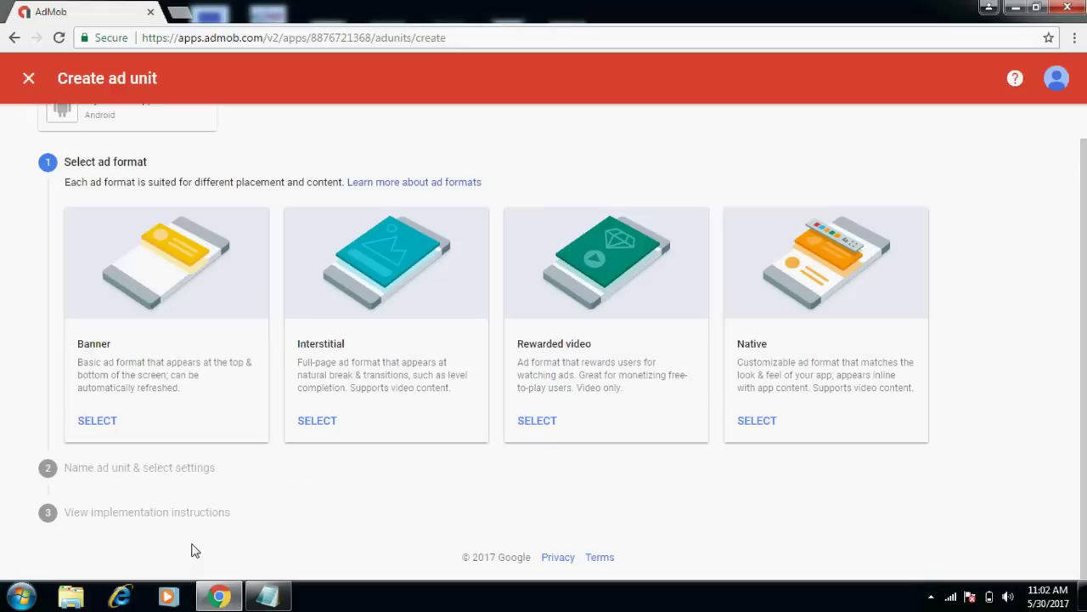
Choose the Interstitial format, name the ad unit 'my intertesiial ads', and save it.
left_click(321, 420)
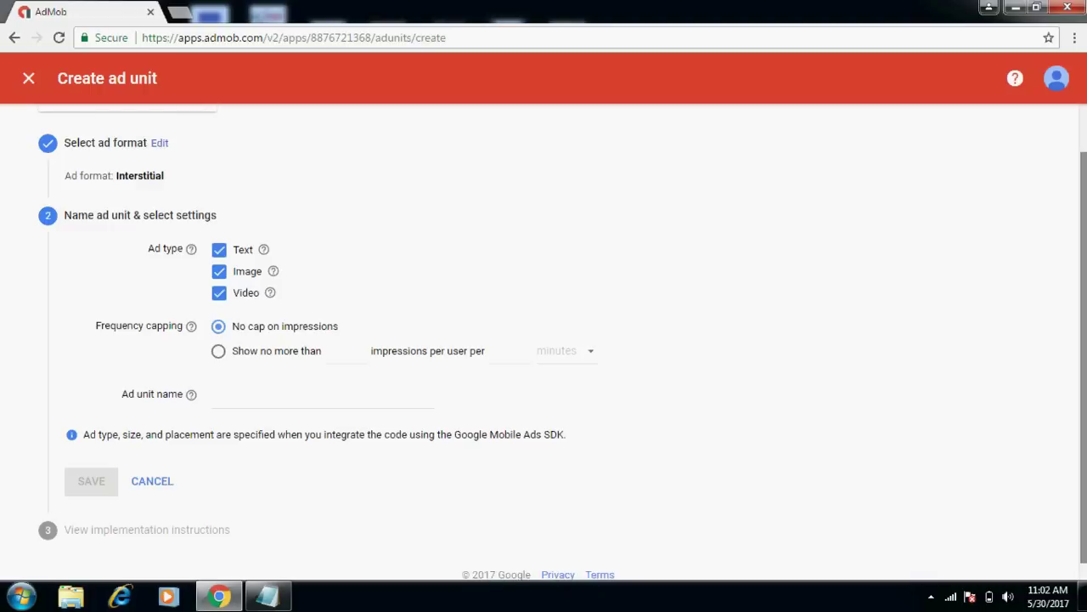
scroll(1084, 129, "up", 1)
scroll(1079, 162, "down", 1)
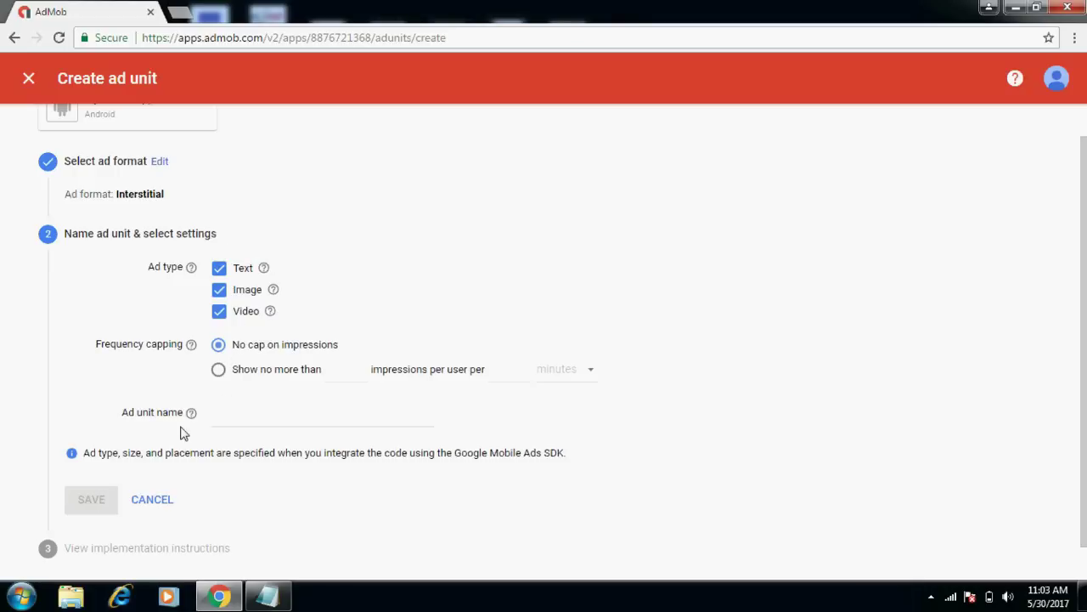
left_click(220, 421)
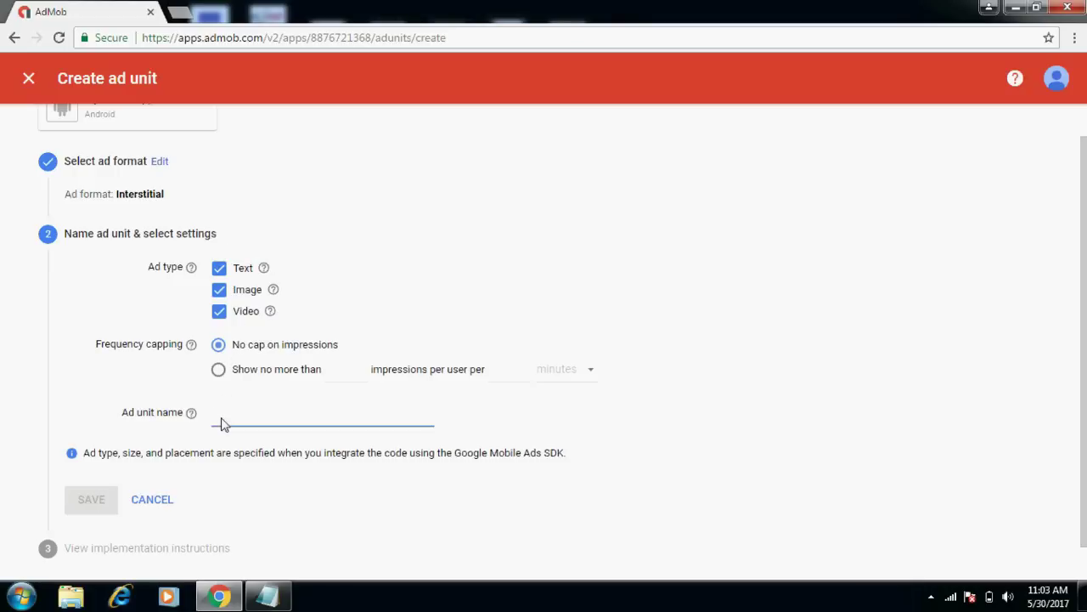
type("my intertesii")
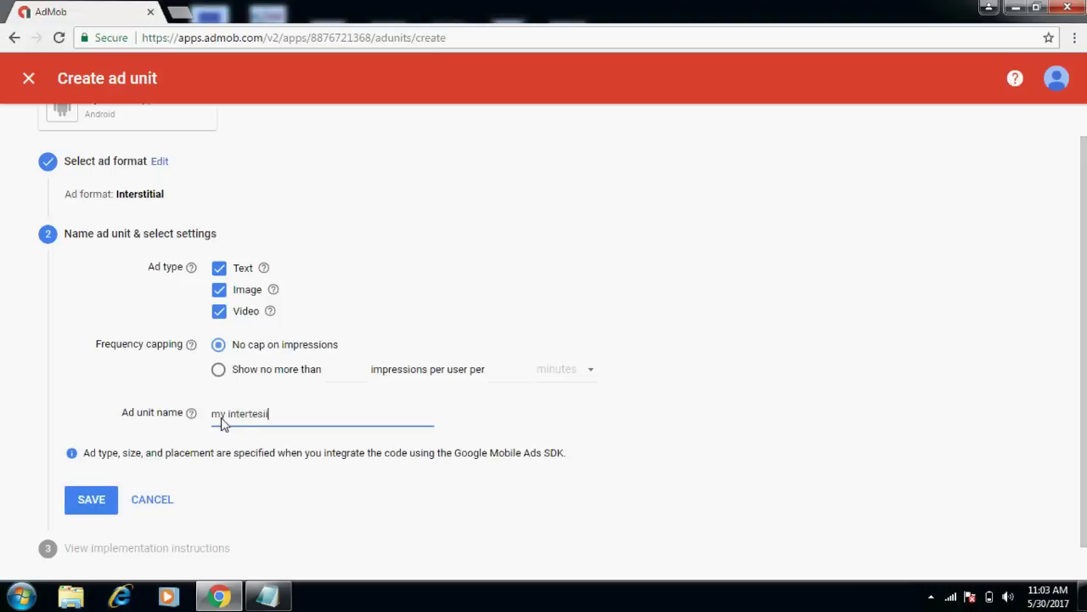
type("al ads")
left_click(88, 500)
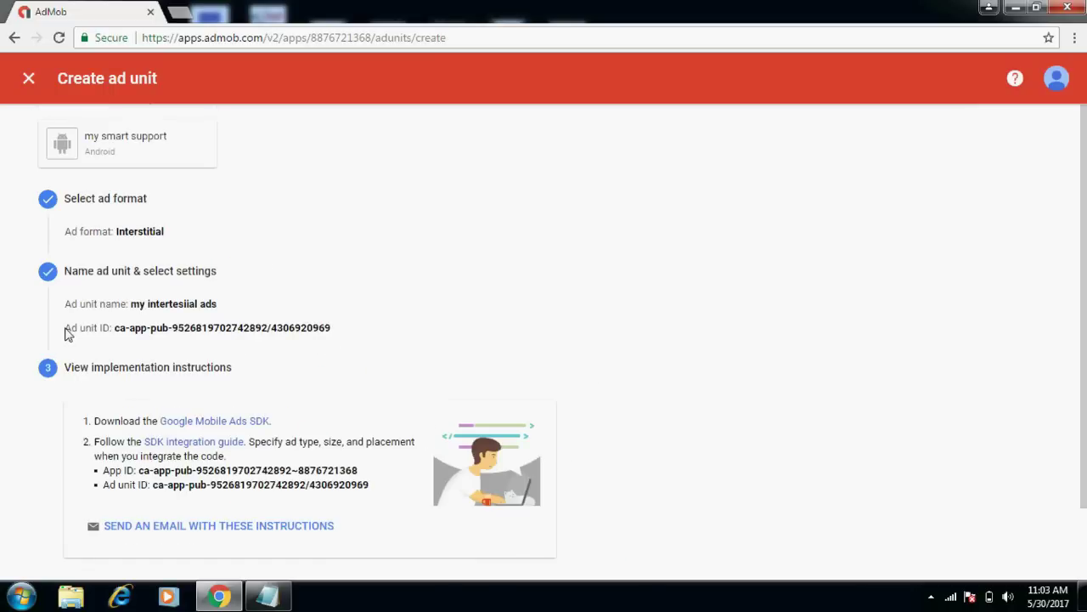
Copy the interstitial ad unit ID from the AdMob confirmation page.
left_click_drag(70, 333, 340, 333)
left_click(109, 334)
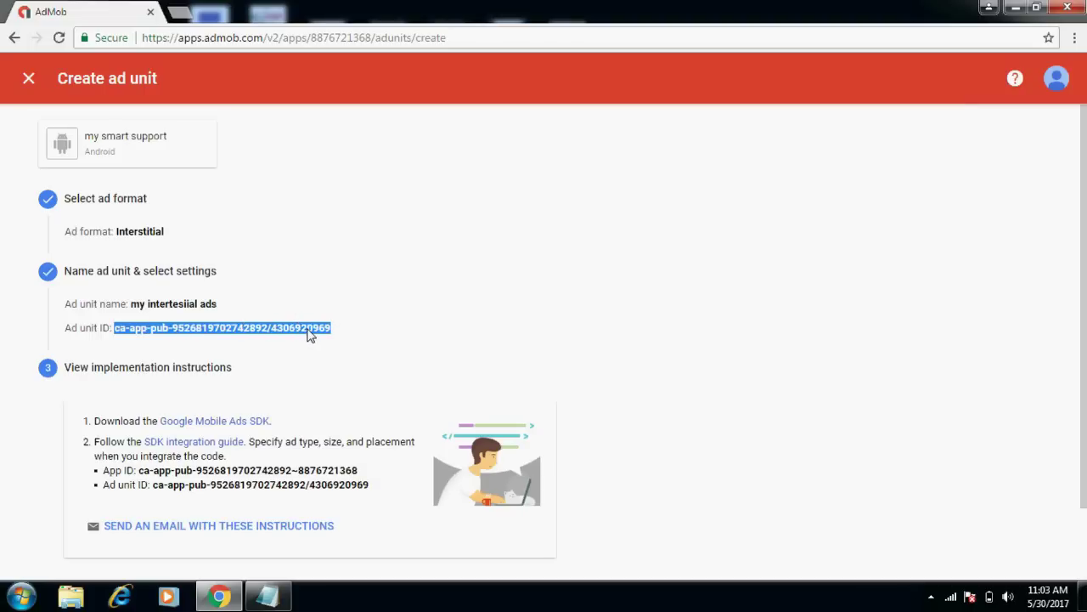
right_click(309, 335)
left_click(332, 344)
Paste the interstitial ID after 'intertesial - ' in Notepad and return to AdMob.
left_click(267, 597)
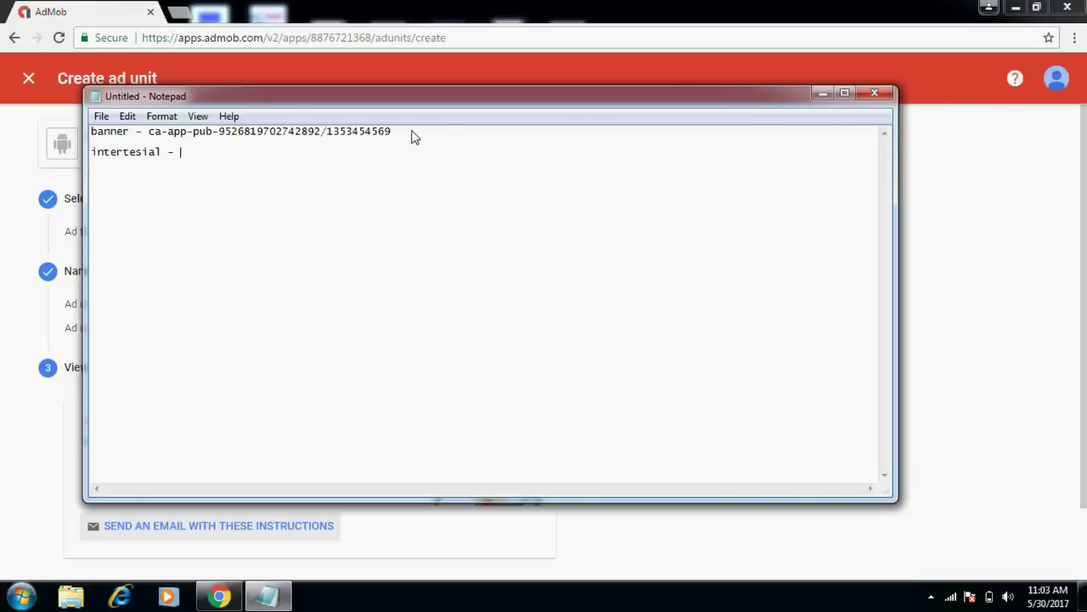
key("ctrl+v")
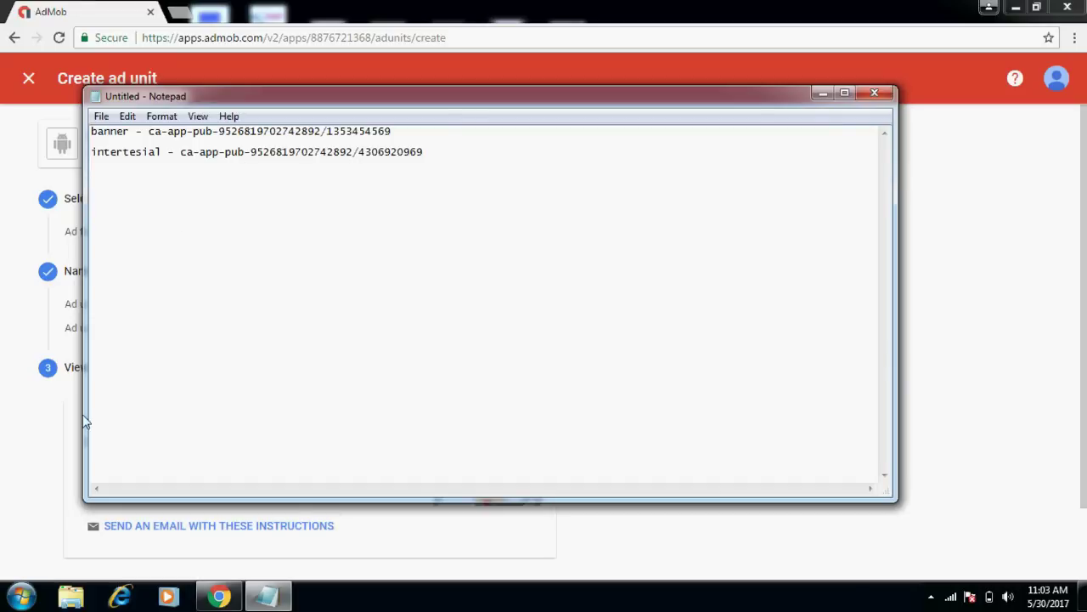
left_click(217, 598)
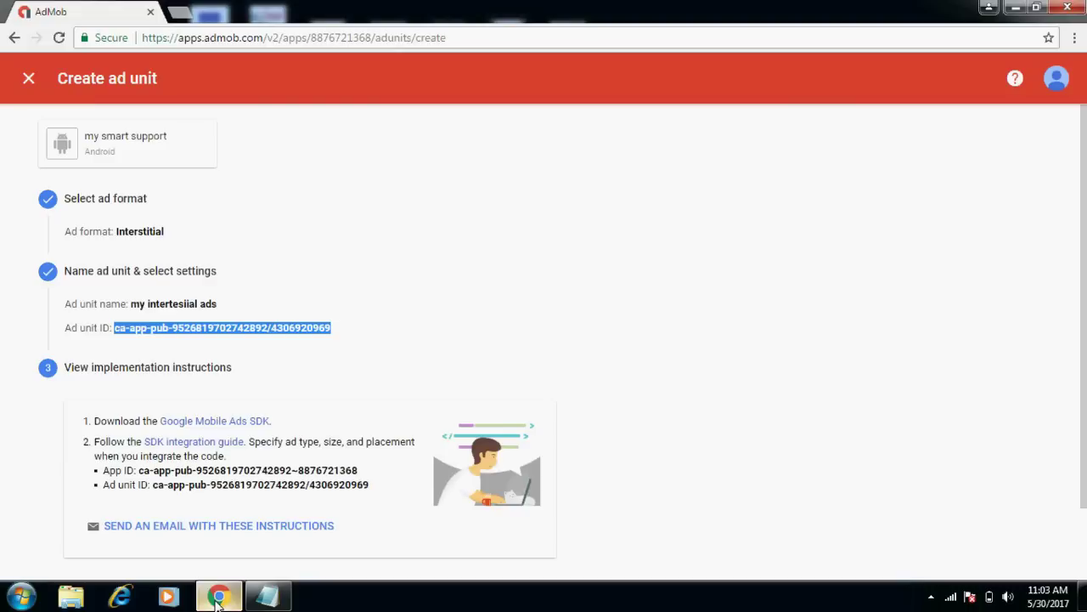
left_click(520, 301)
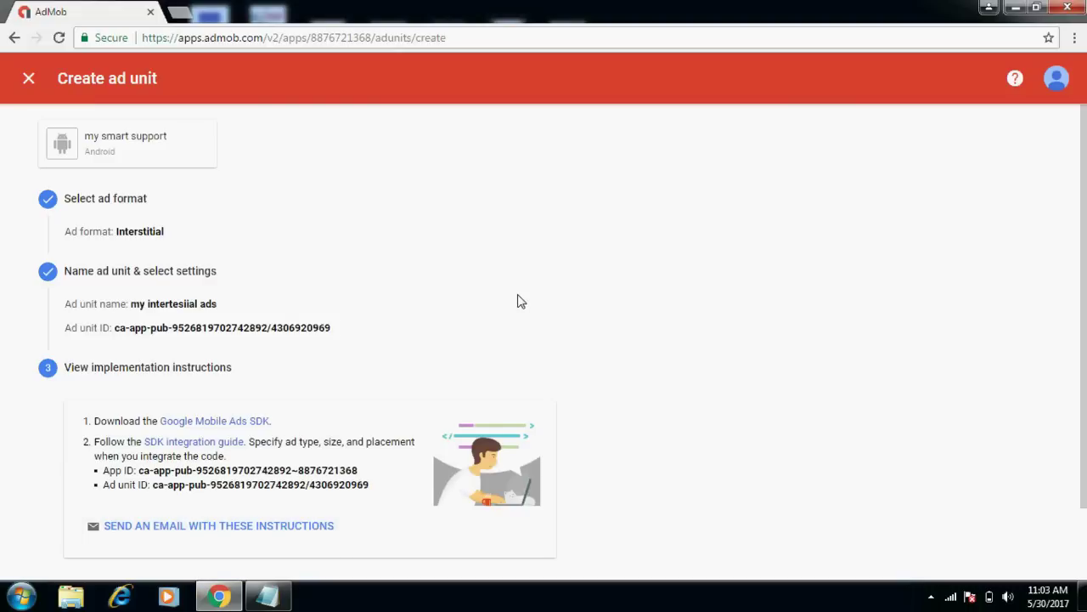
scroll(519, 301, "down", 2)
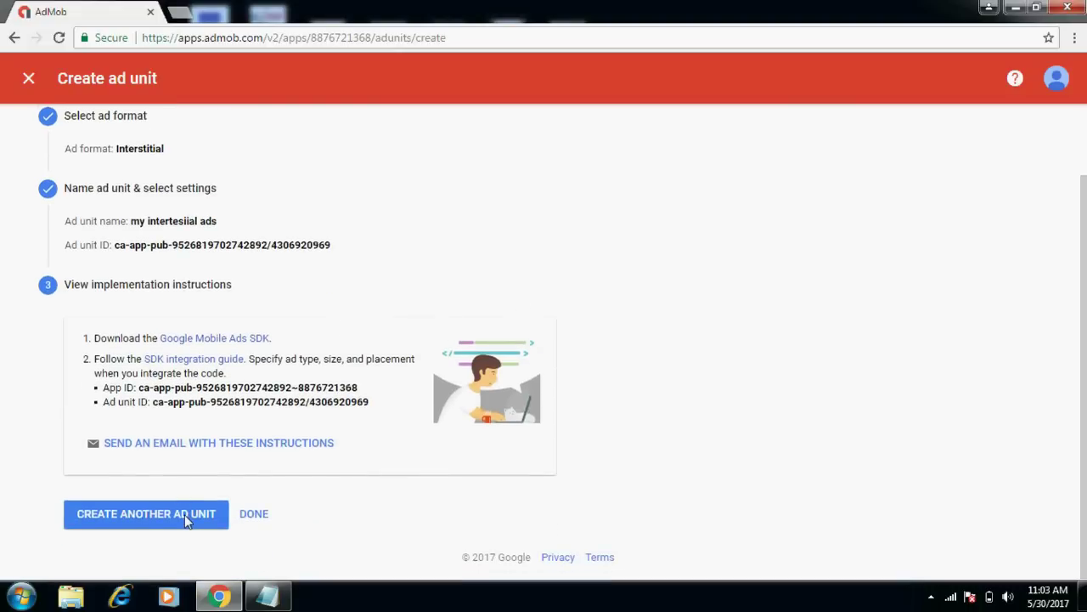
Create and save a Rewarded video ad unit named 'my video ad'.
left_click(185, 515)
left_click(524, 424)
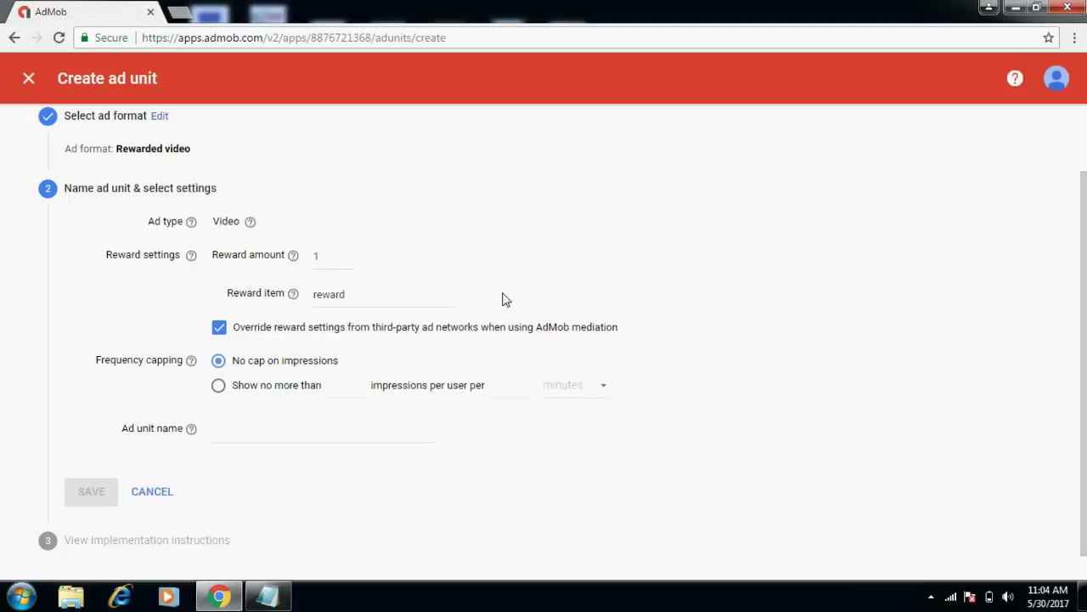
left_click(347, 438)
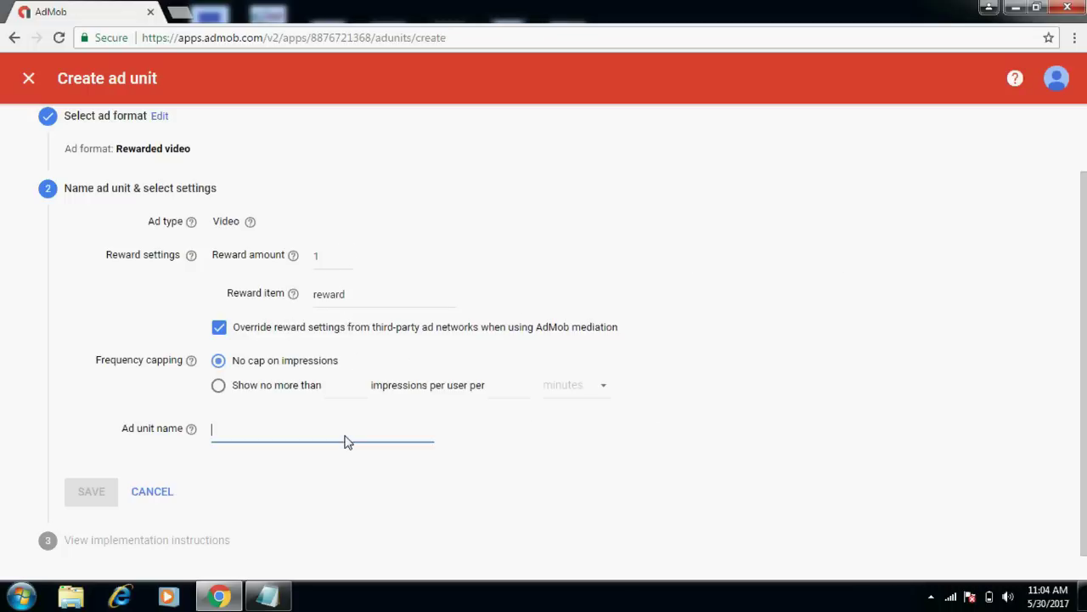
type("my vi")
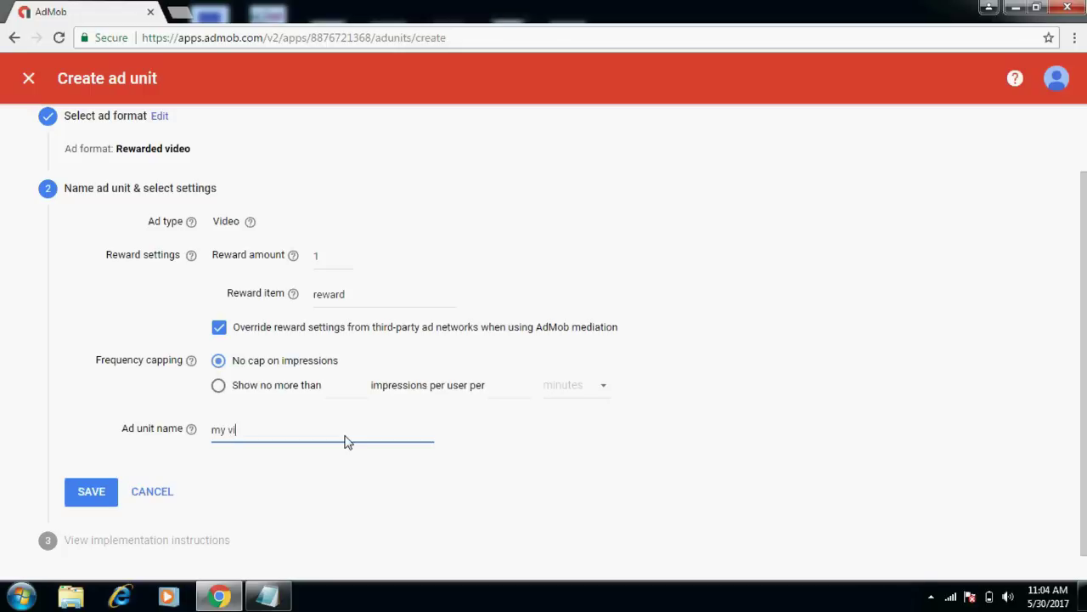
type("deo ad")
left_click(82, 496)
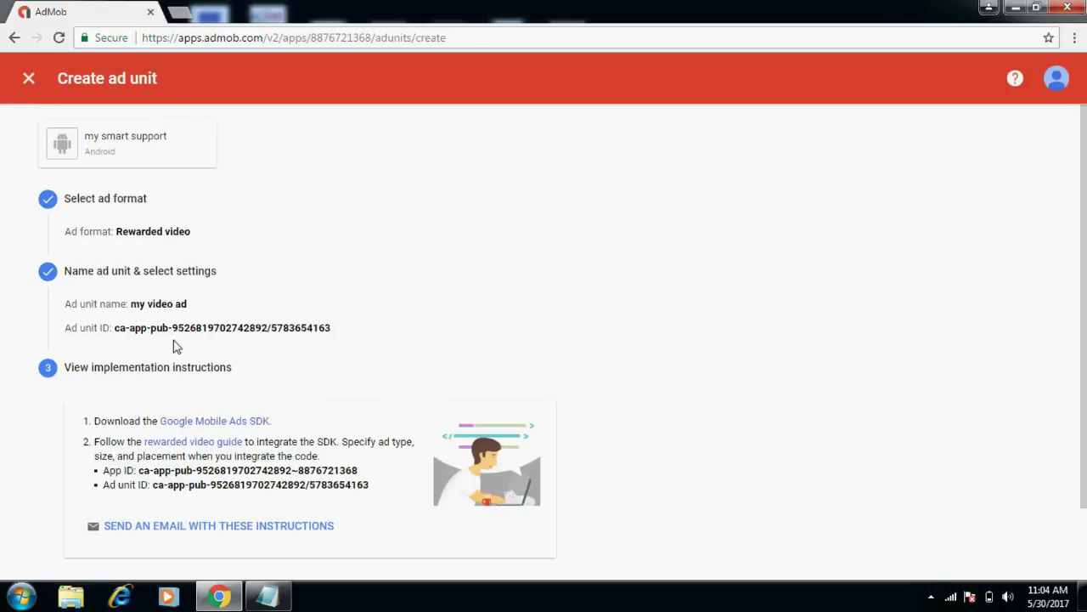
Copy the rewarded video ad unit ID and paste it after 'video - ' in Notepad.
left_click_drag(116, 328, 354, 326)
right_click(303, 328)
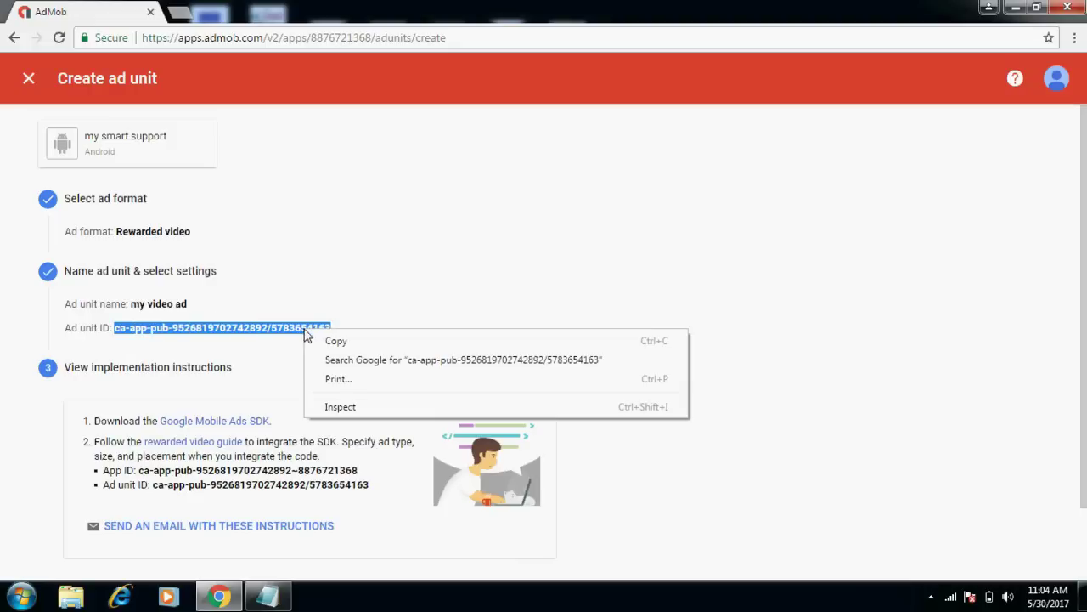
left_click(334, 342)
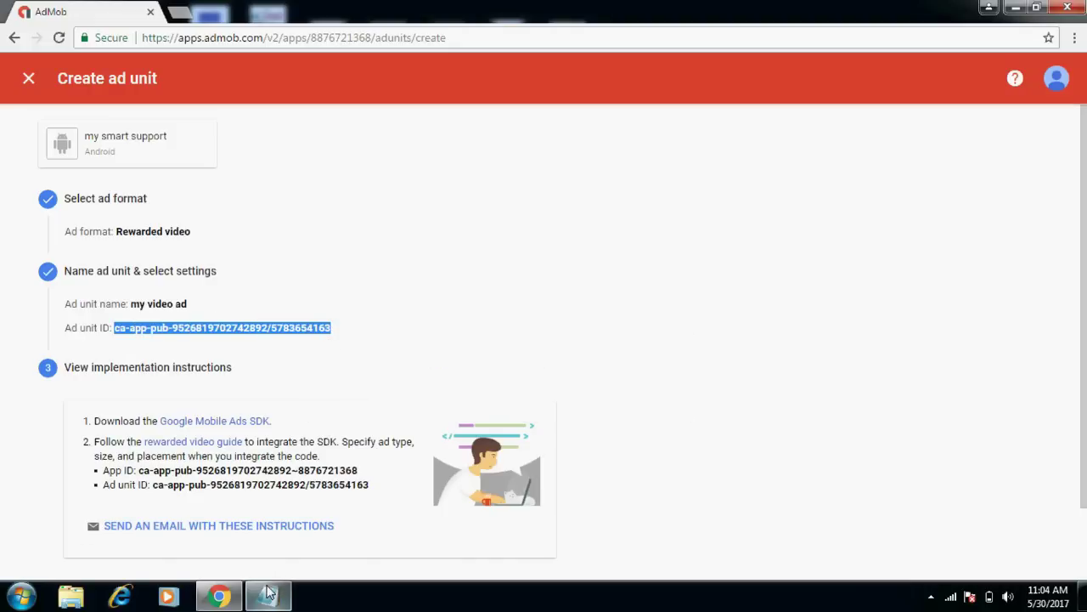
left_click(267, 595)
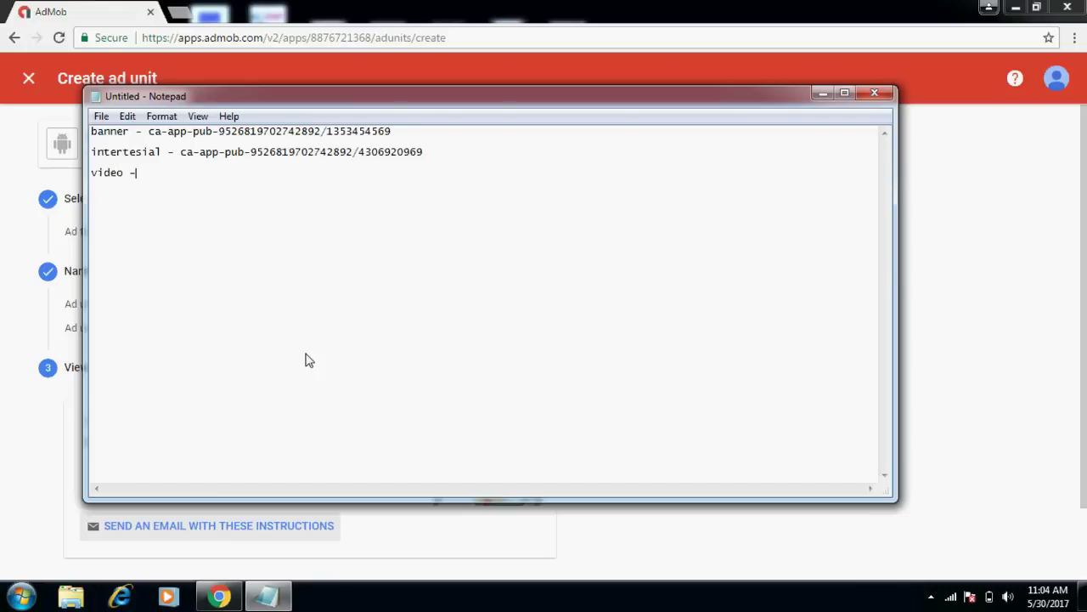
key("ctrl+v")
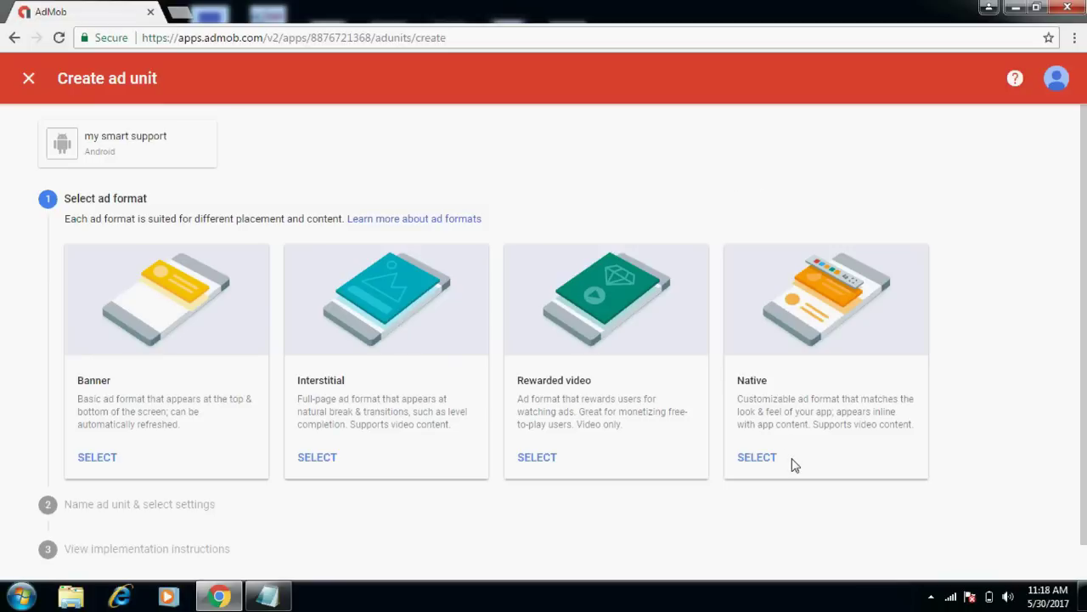
Select the Native ad format and begin its setup.
left_click(770, 457)
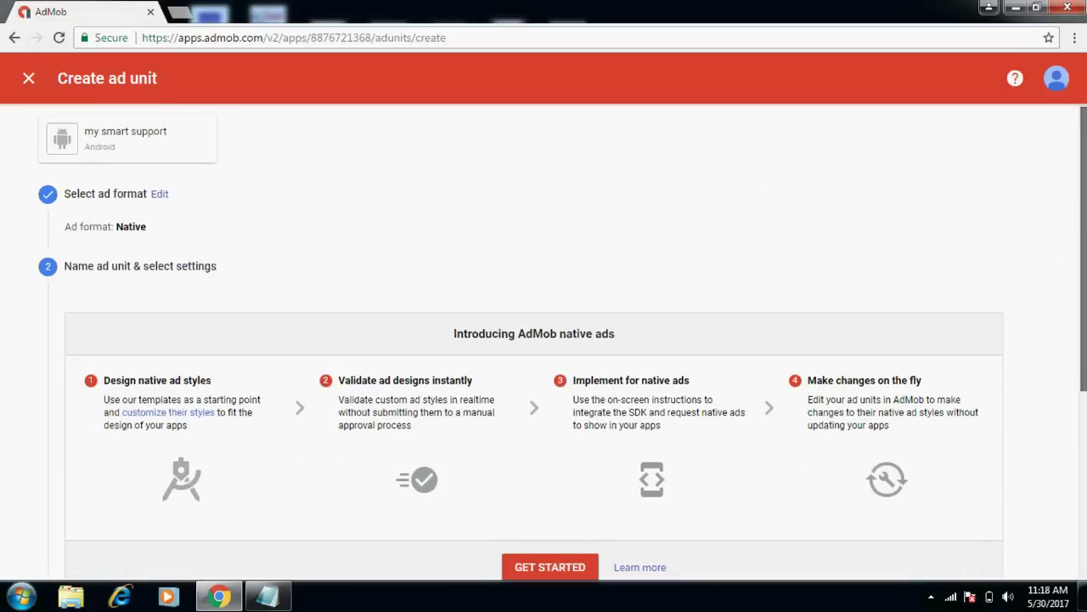
scroll(1084, 195, "down", 1)
scroll(1083, 183, "up", 1)
scroll(1083, 183, "down", 1)
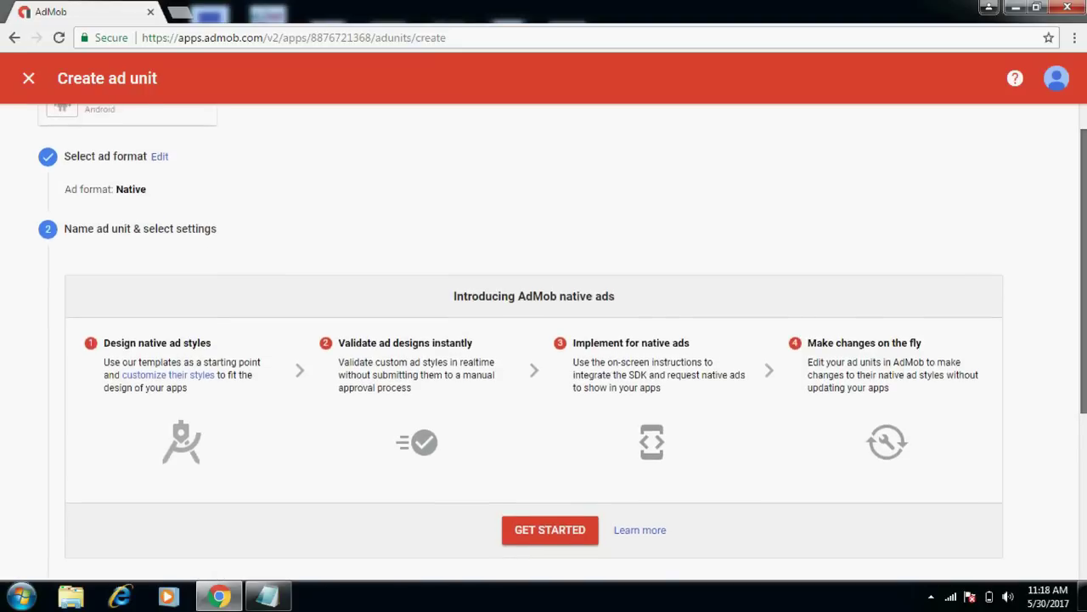
scroll(1083, 182, "up", 1)
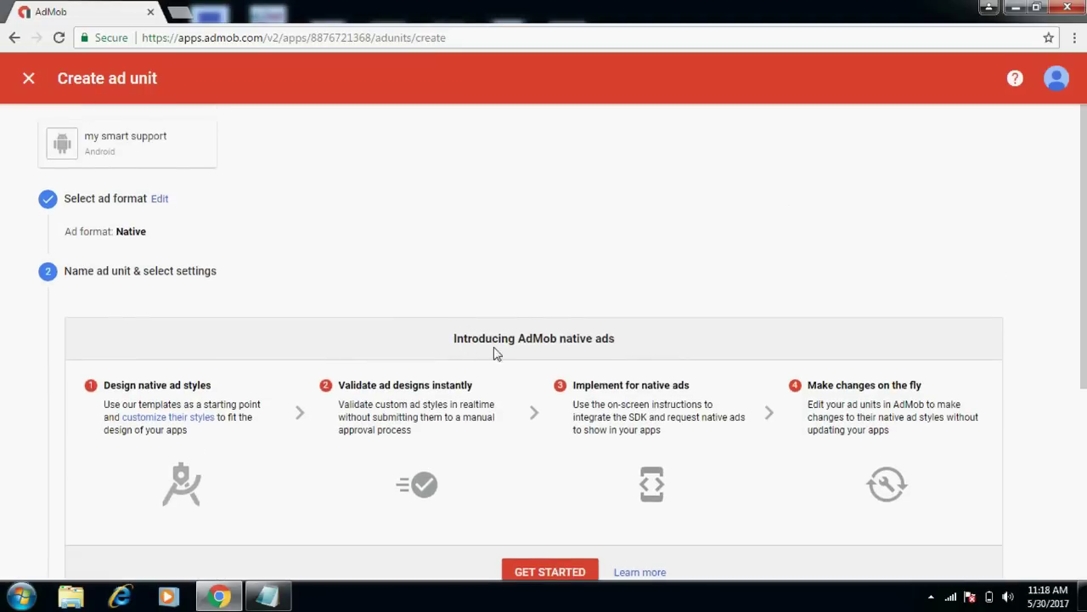
left_click(548, 572)
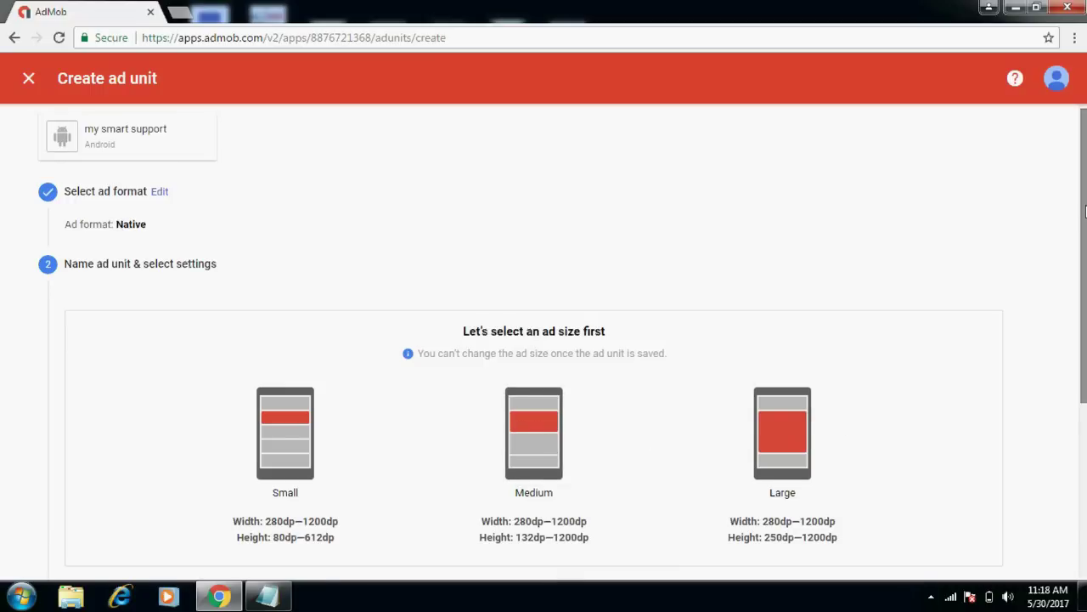
Choose the Small native size with template S001 and scroll down to the naming field.
left_click_drag(1085, 210, 1085, 284)
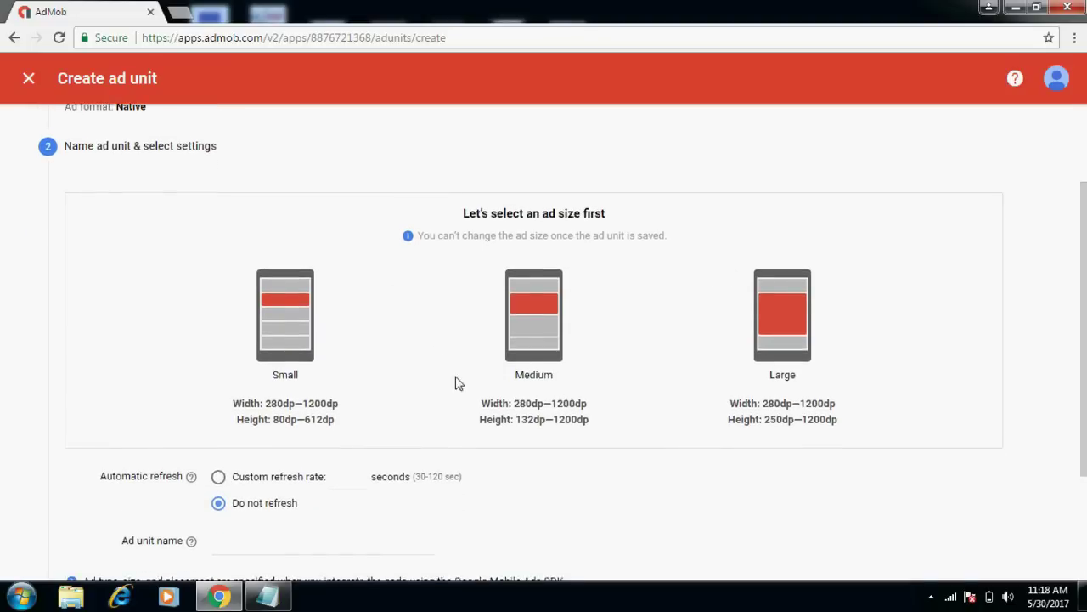
left_click(302, 332)
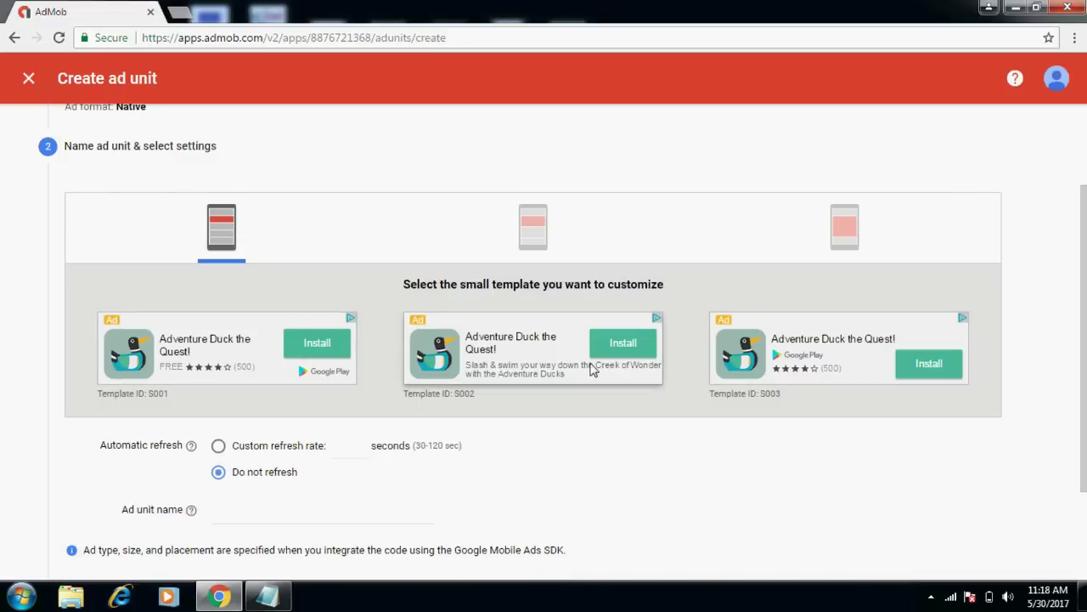
left_click(223, 356)
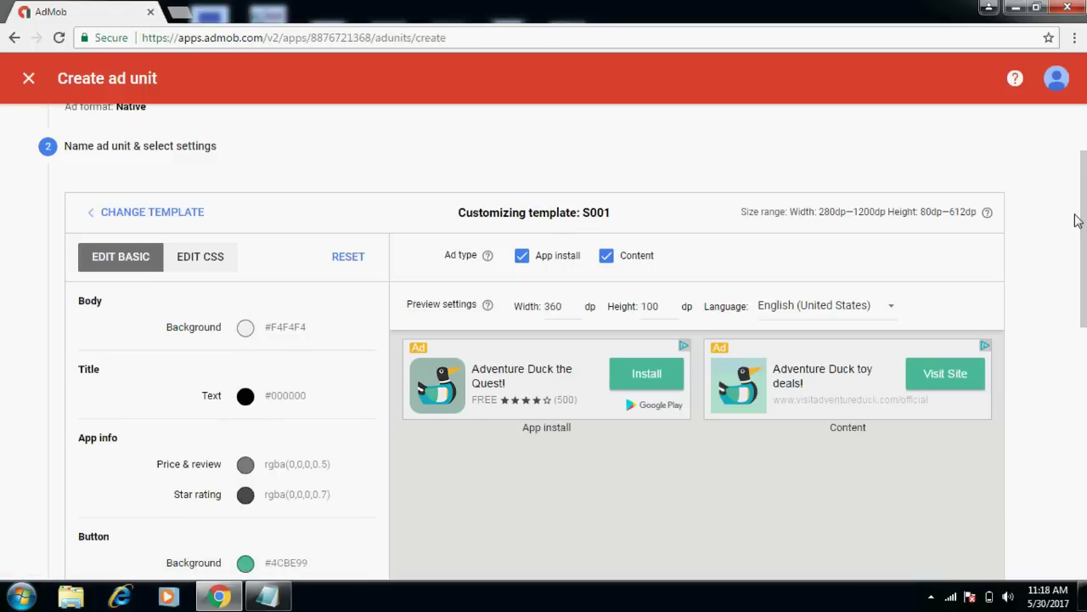
left_click_drag(1075, 221, 1081, 544)
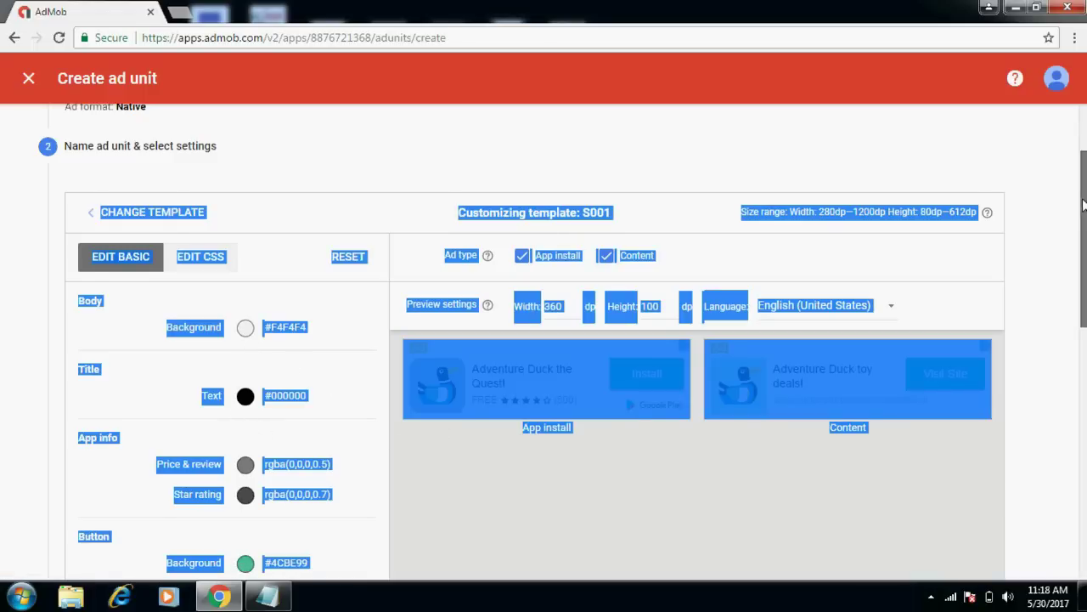
scroll(1080, 544, "down", 2)
left_click(942, 275)
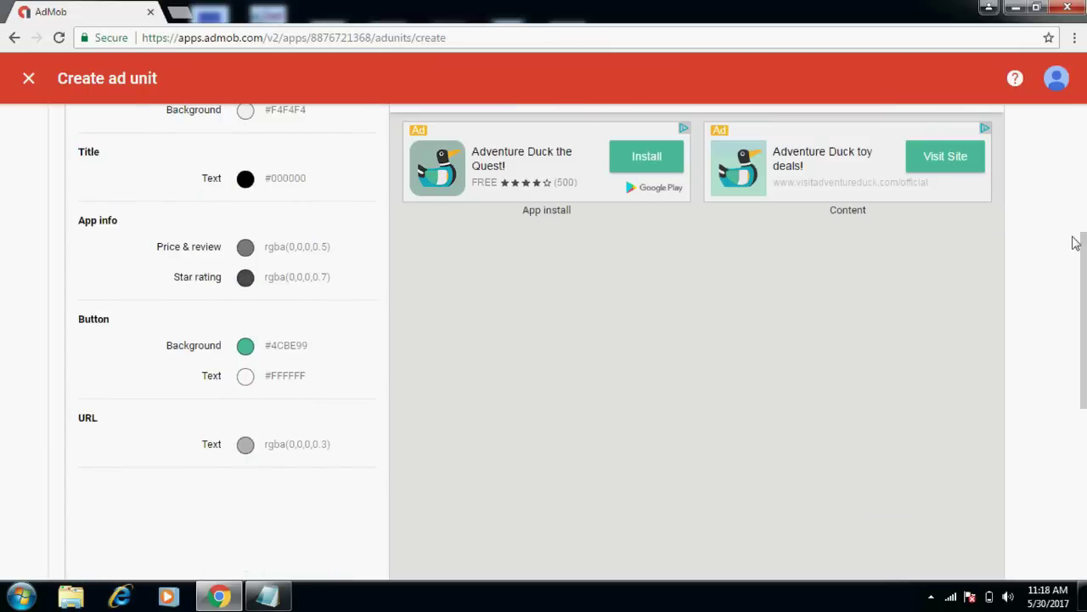
left_click_drag(1083, 240, 1084, 392)
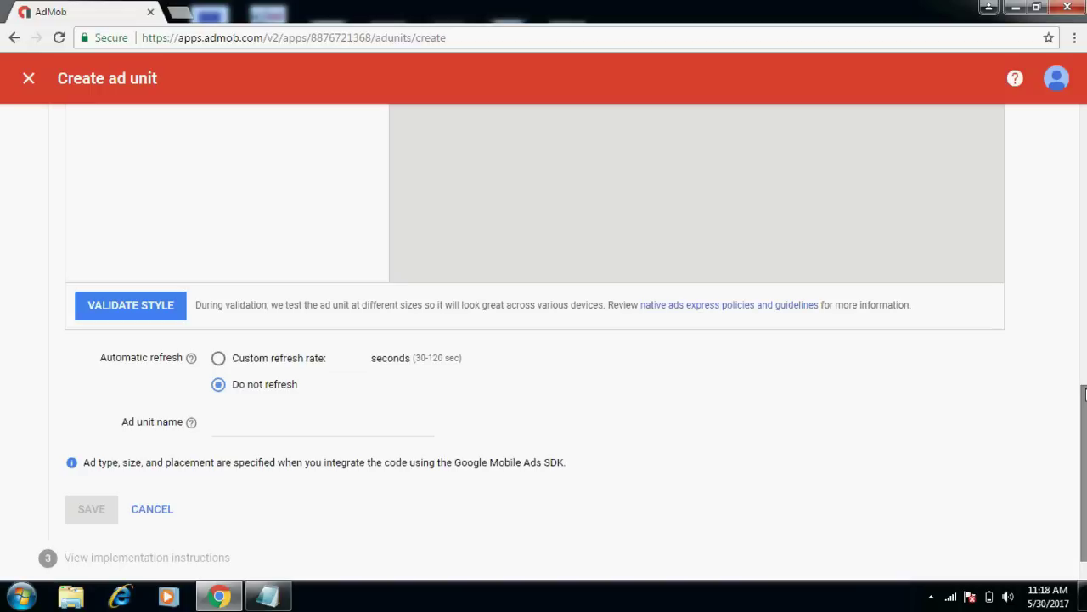
Name the native ad unit 'my native ads' and save it.
left_click(245, 434)
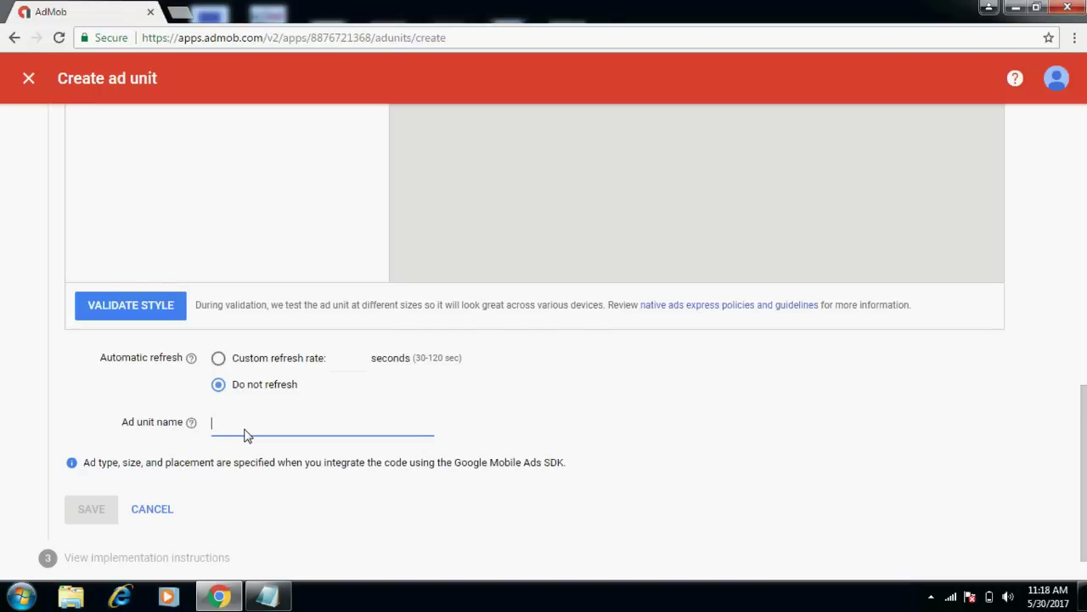
type("my native ads")
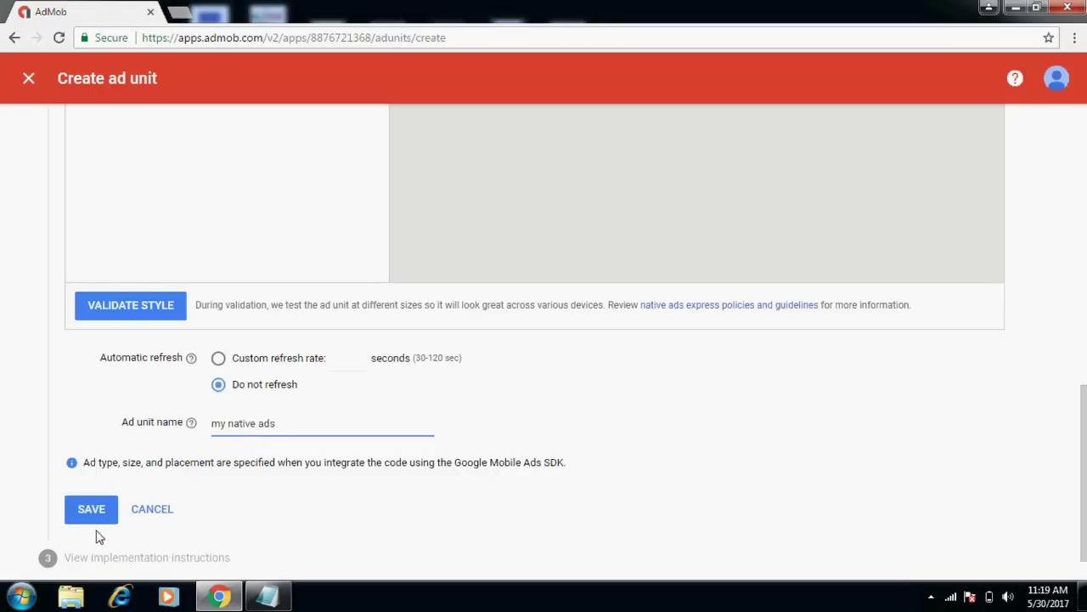
left_click(82, 508)
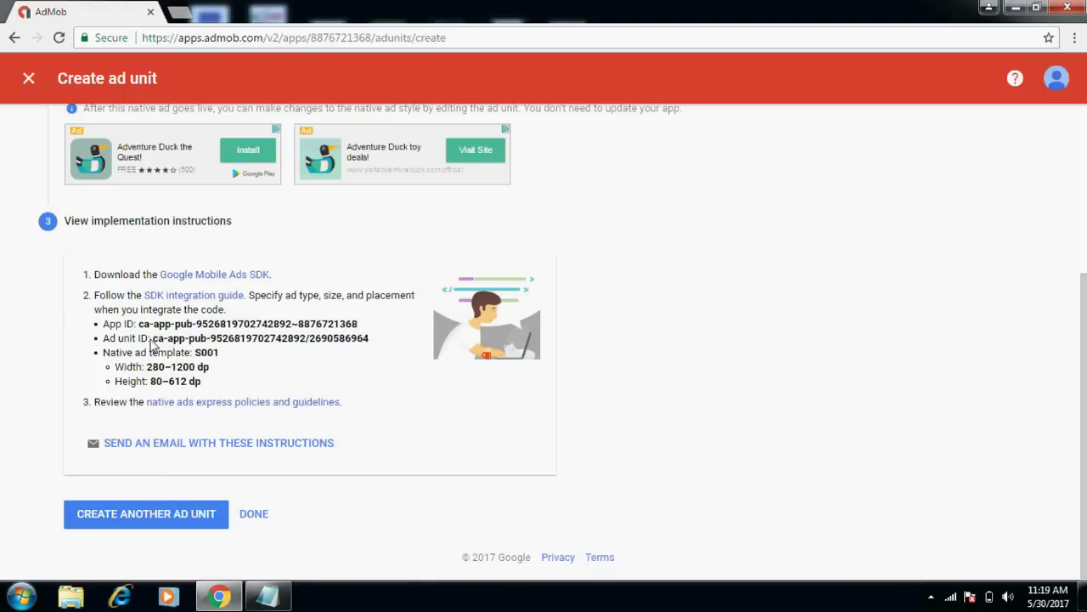
Copy the native ad unit ID, finish to the Ad units list, and bring Notepad forward.
left_click_drag(151, 338, 372, 345)
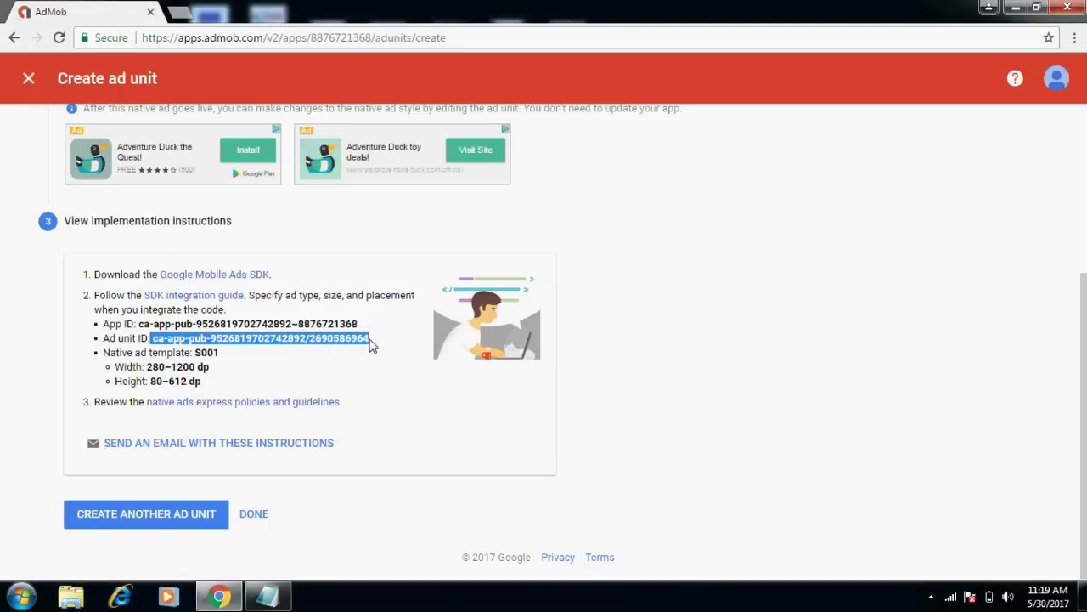
right_click(356, 343)
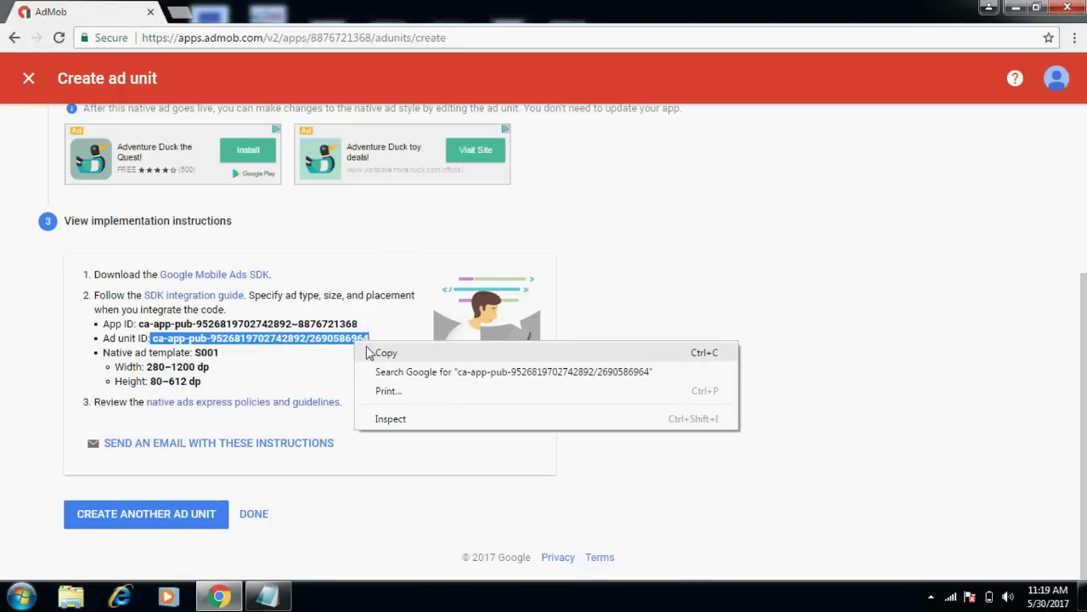
left_click(376, 353)
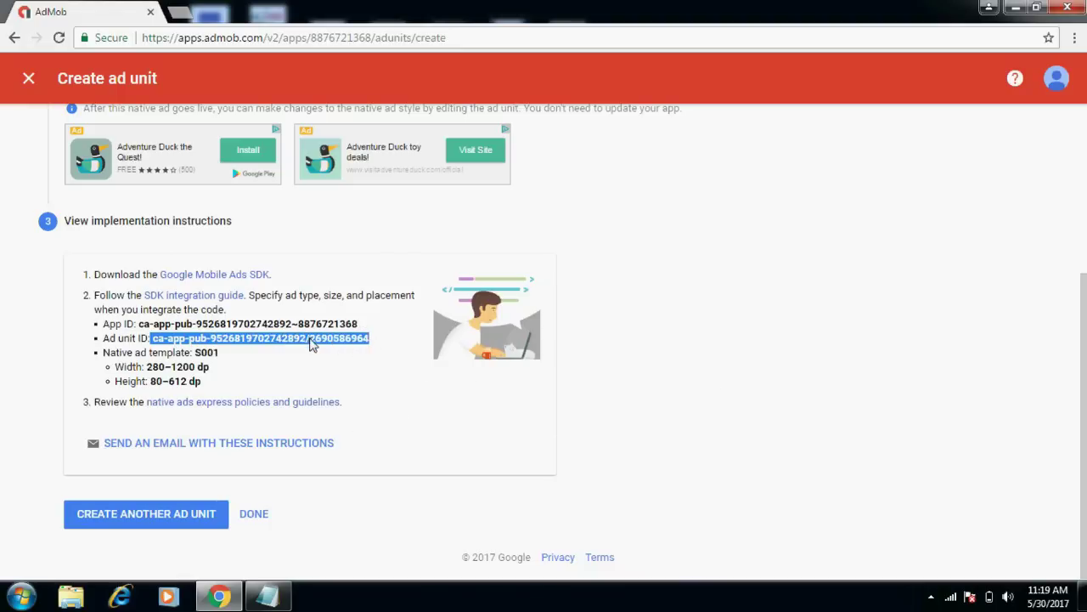
left_click(311, 344)
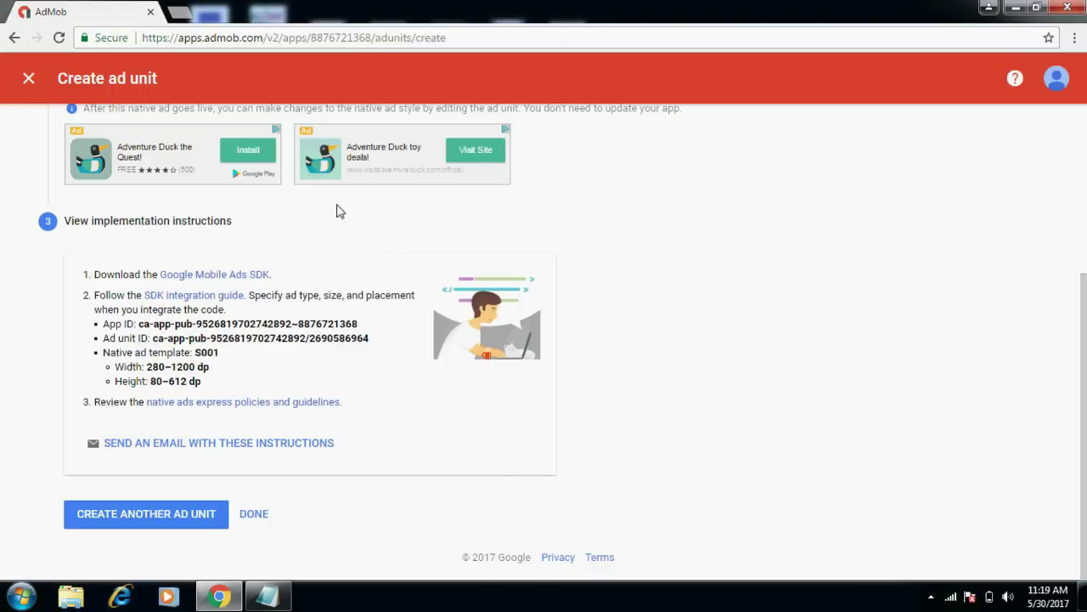
left_click(256, 516)
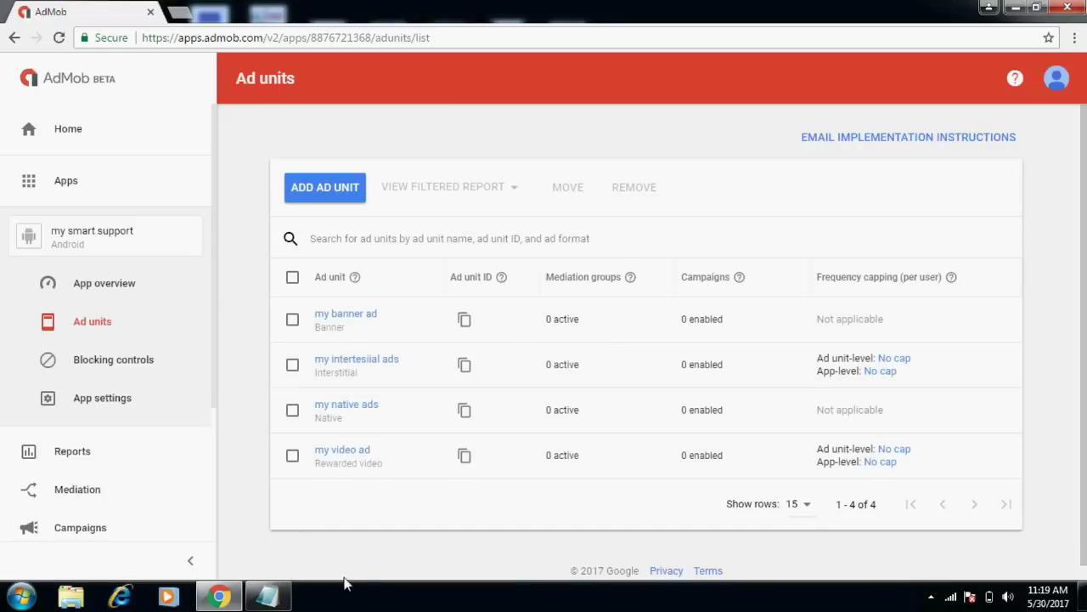
left_click(284, 600)
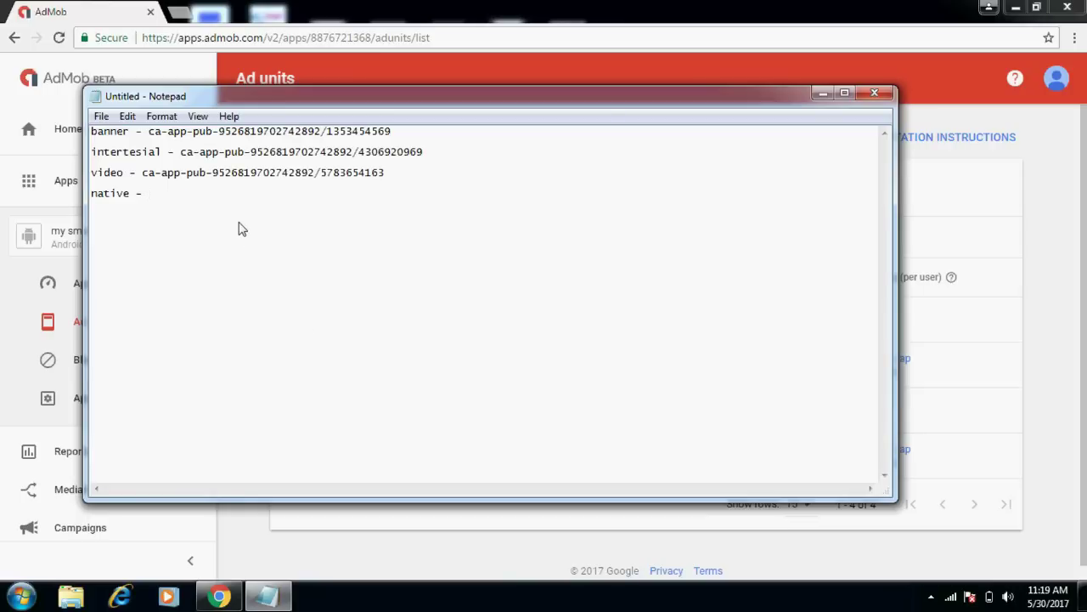
Paste the native ID and add 'unit id' after the banner, intertesial and video labels.
key("ctrl+v")
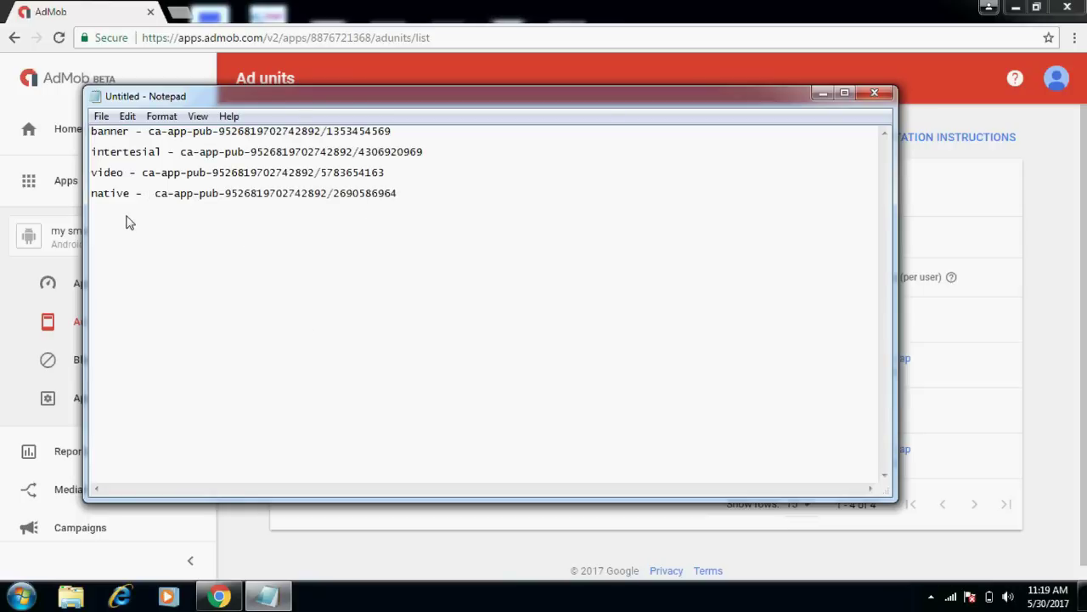
left_click(128, 132)
type("unit id")
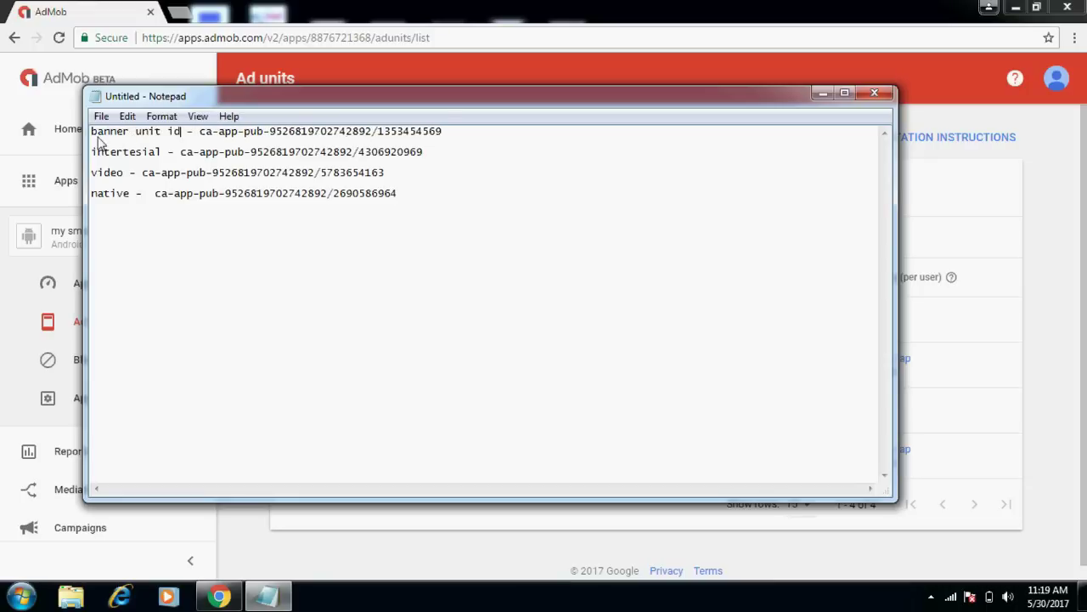
left_click(166, 158)
type("unit id")
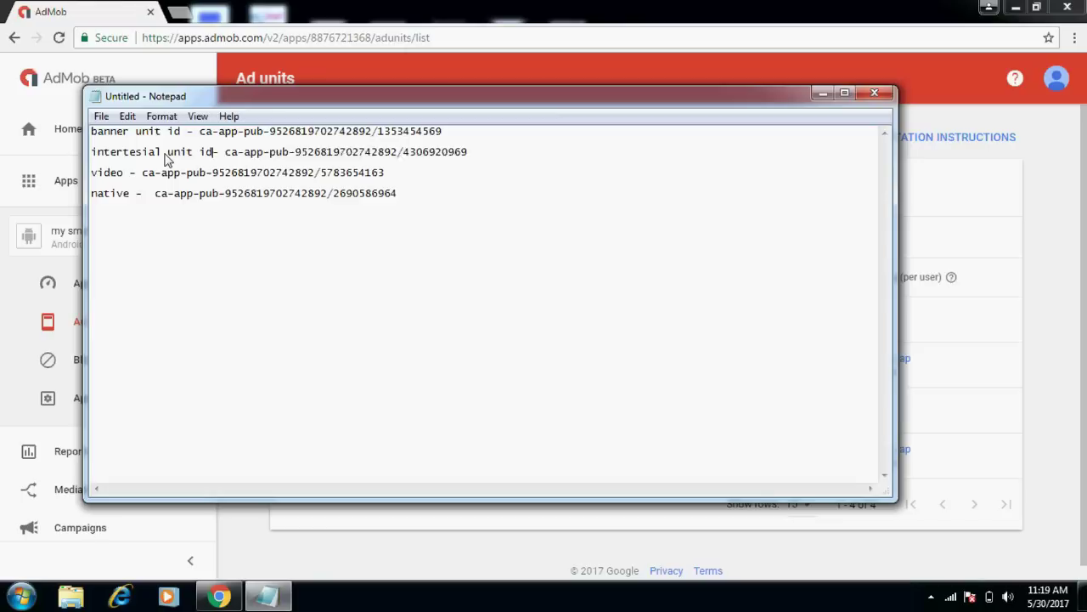
left_click(123, 174)
type("unit ")
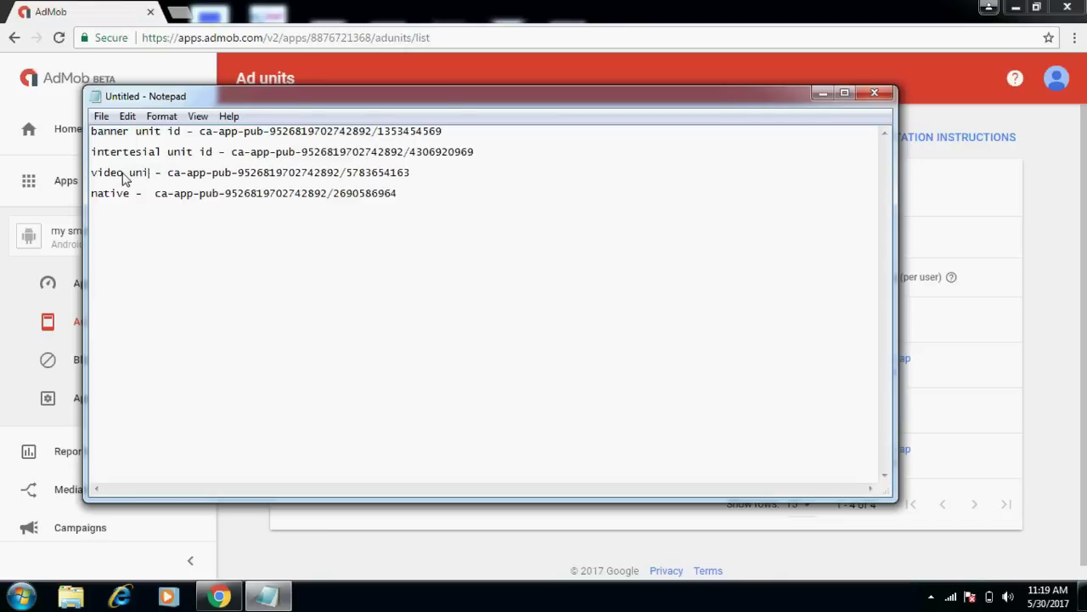
type("id")
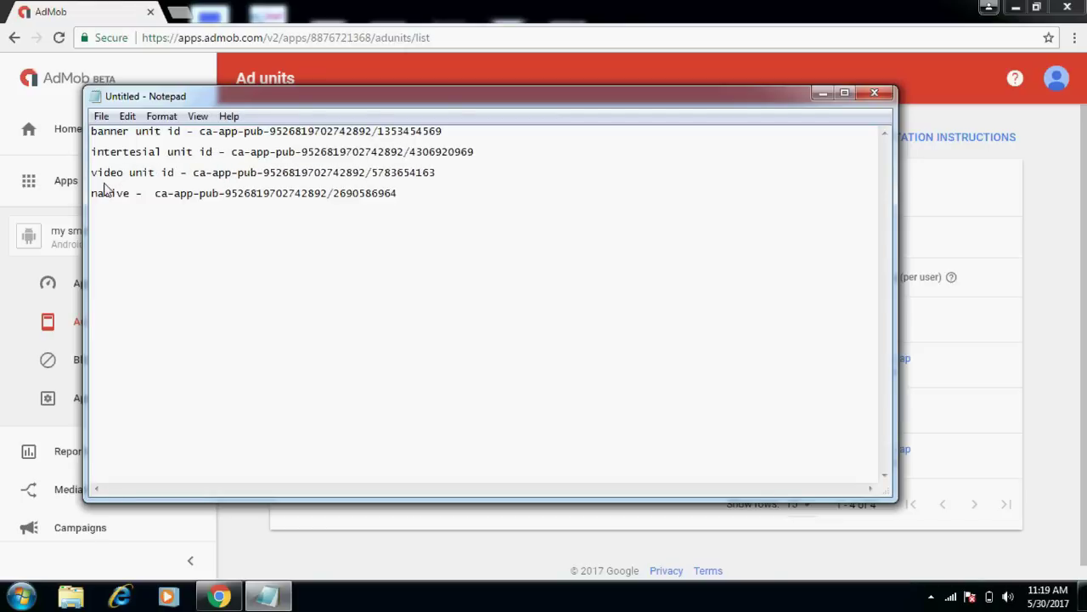
type("unit id")
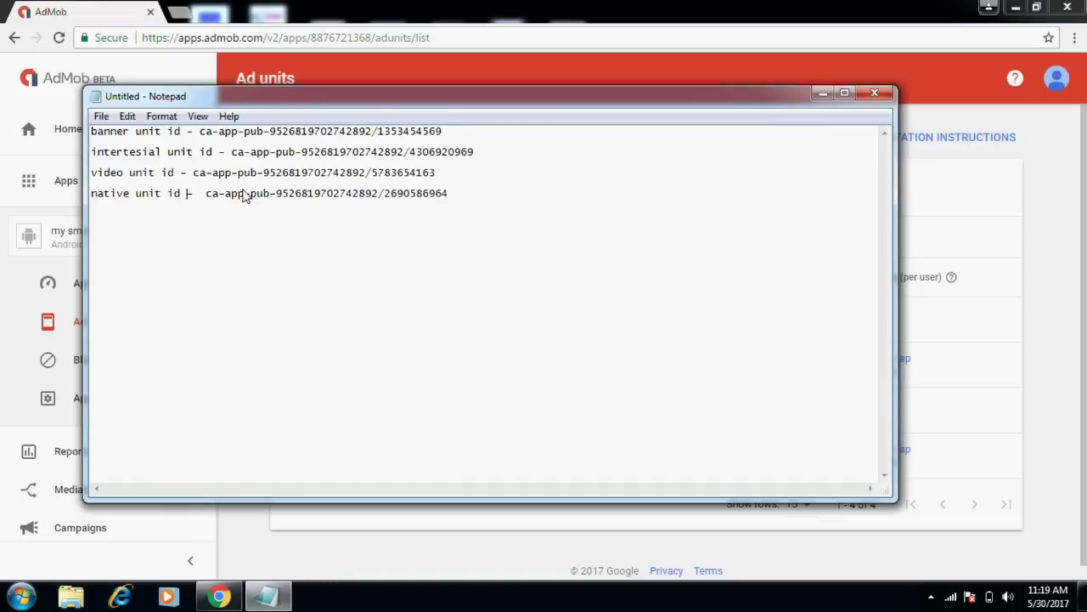
Add spacing before the banner, interstitial and video IDs to line them up in a column.
left_click(196, 140)
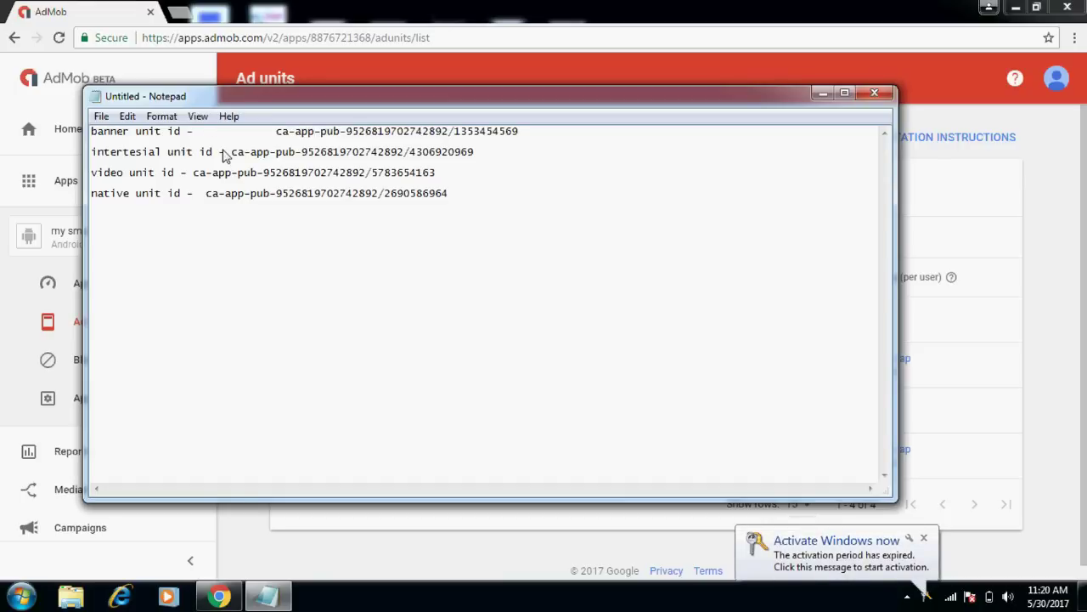
left_click(232, 153)
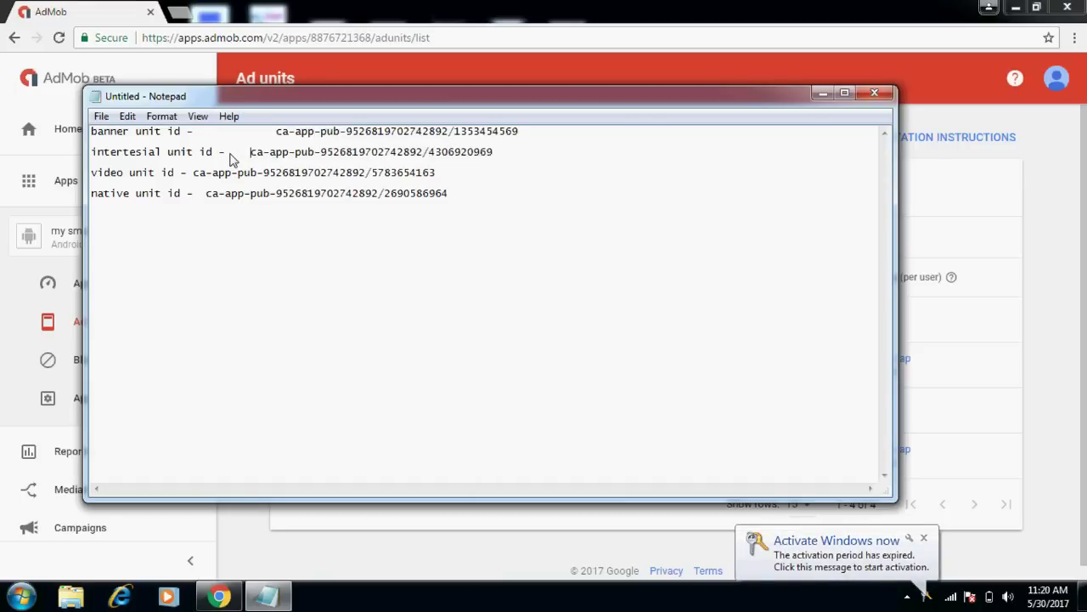
left_click(196, 174)
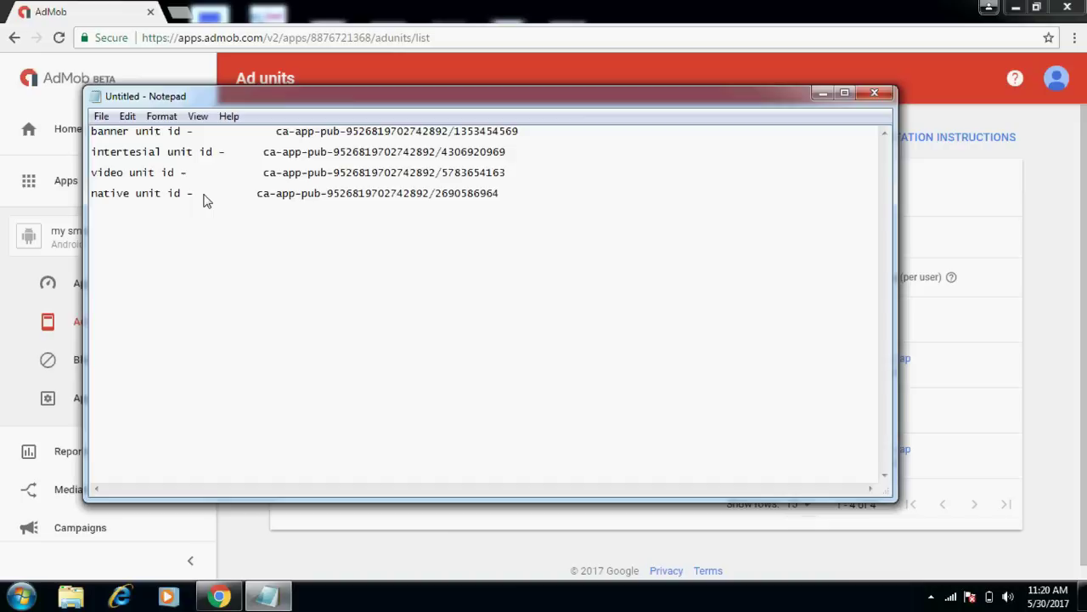
left_click(100, 118)
Save the notes as 'my admob ad unit ids' and close Notepad.
left_click(123, 171)
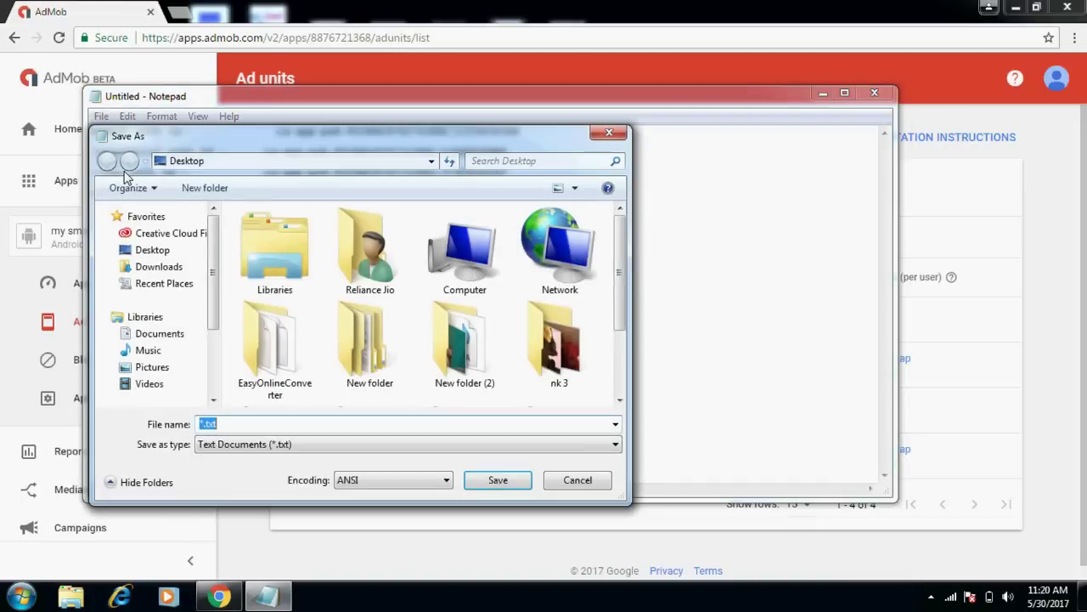
type("my ad")
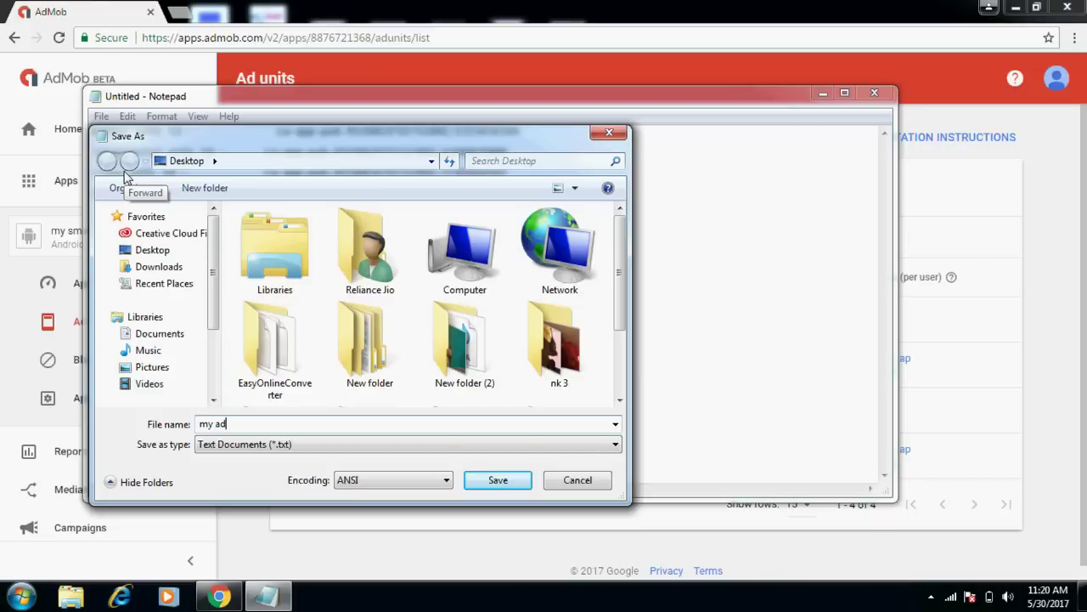
type("mob ad unit ids")
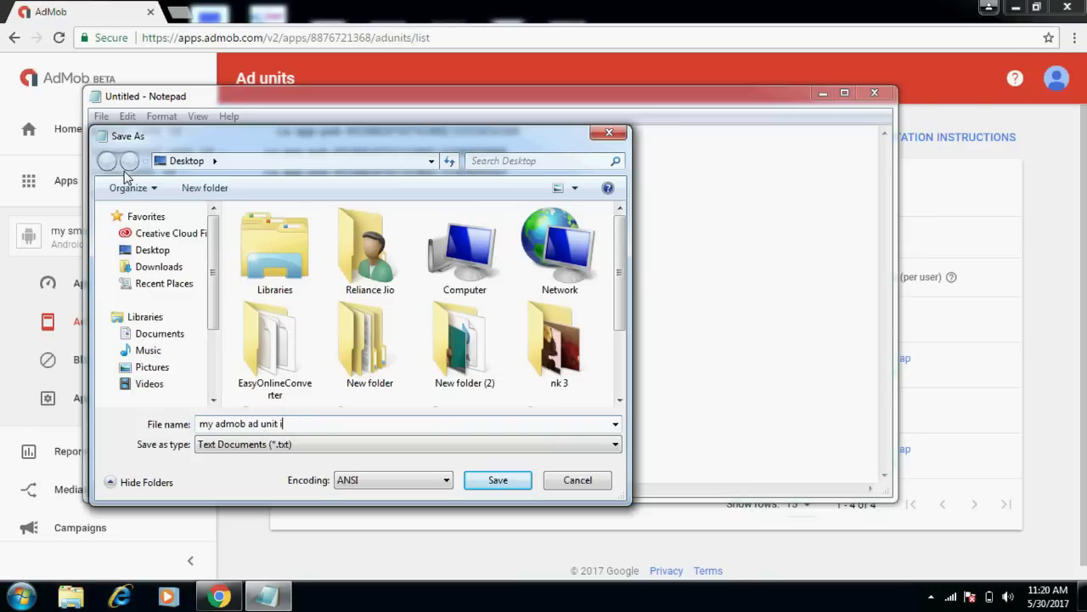
left_click(498, 480)
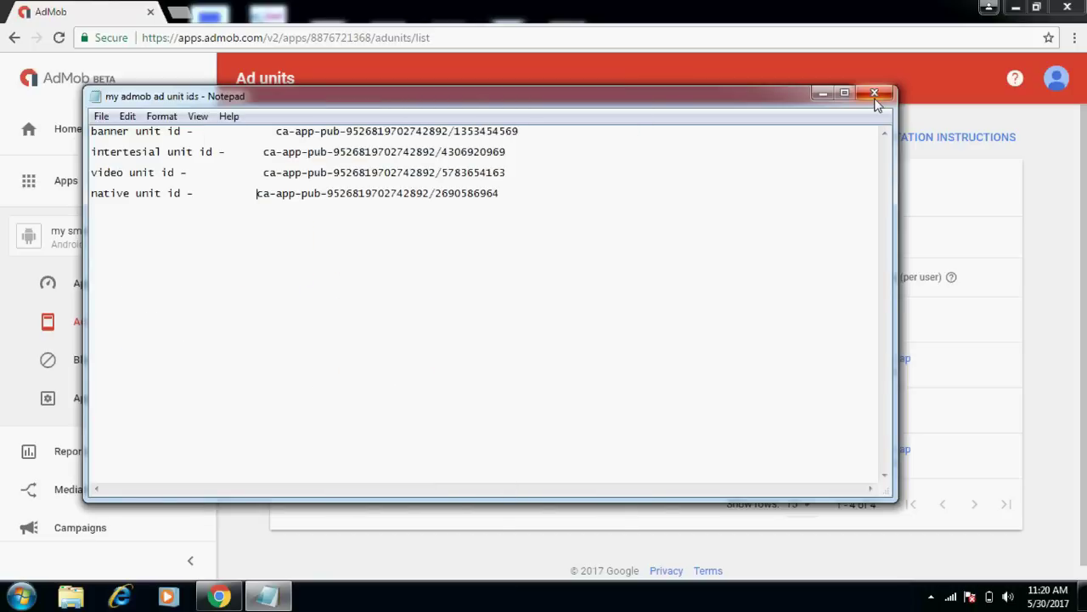
left_click(875, 93)
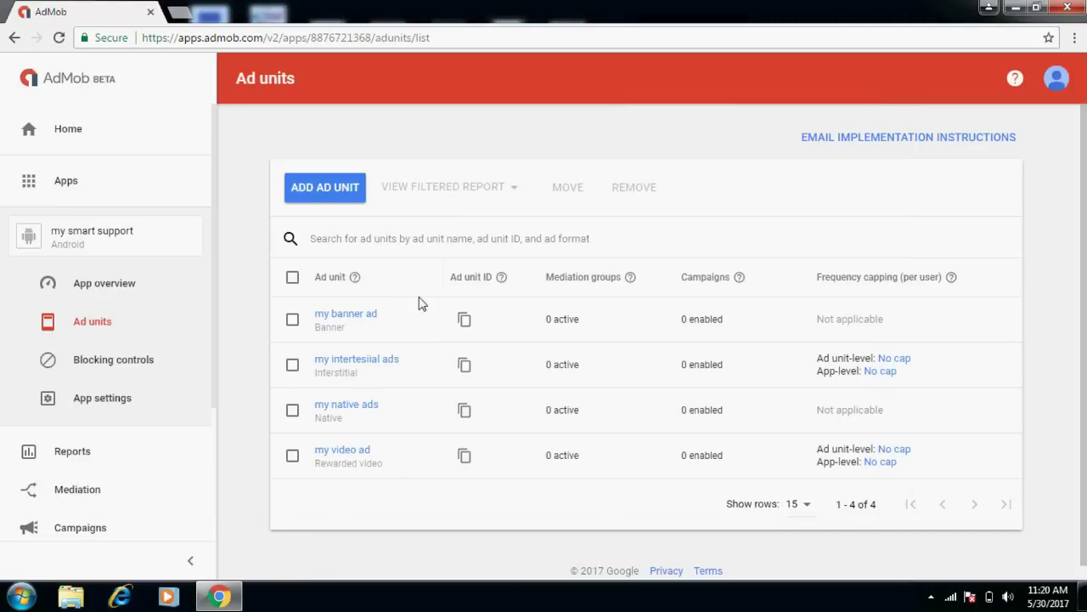
left_click(342, 321)
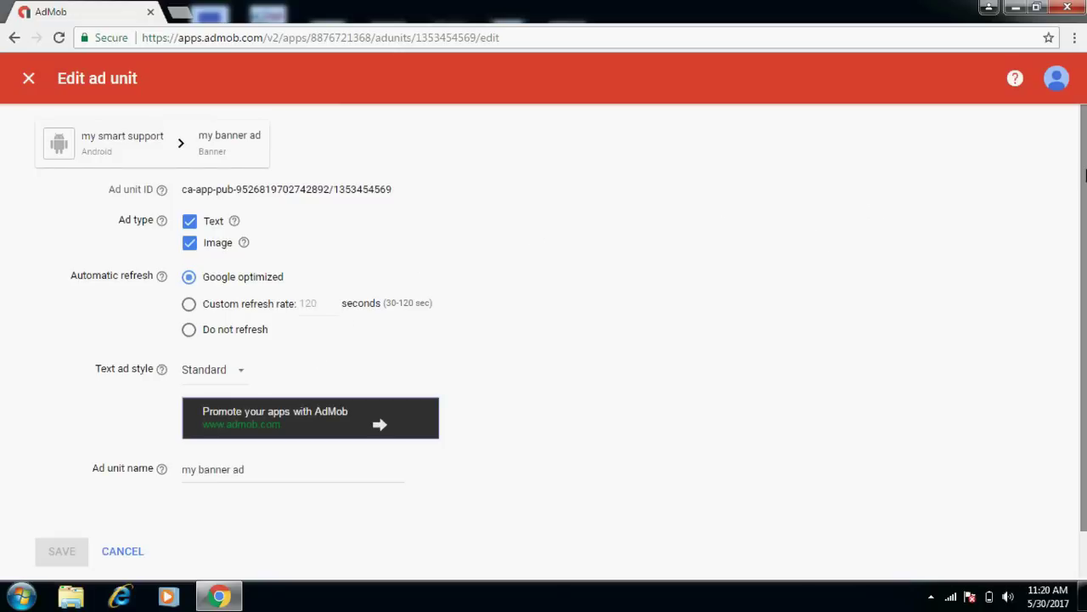
scroll(1085, 174, "down", 1)
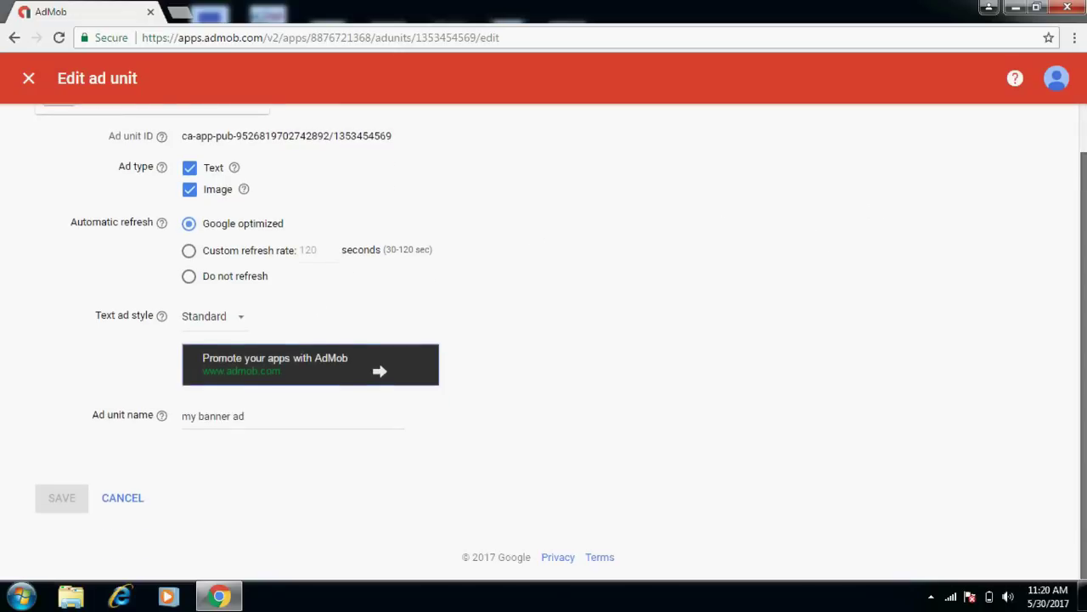
scroll(1062, 170, "up", 1)
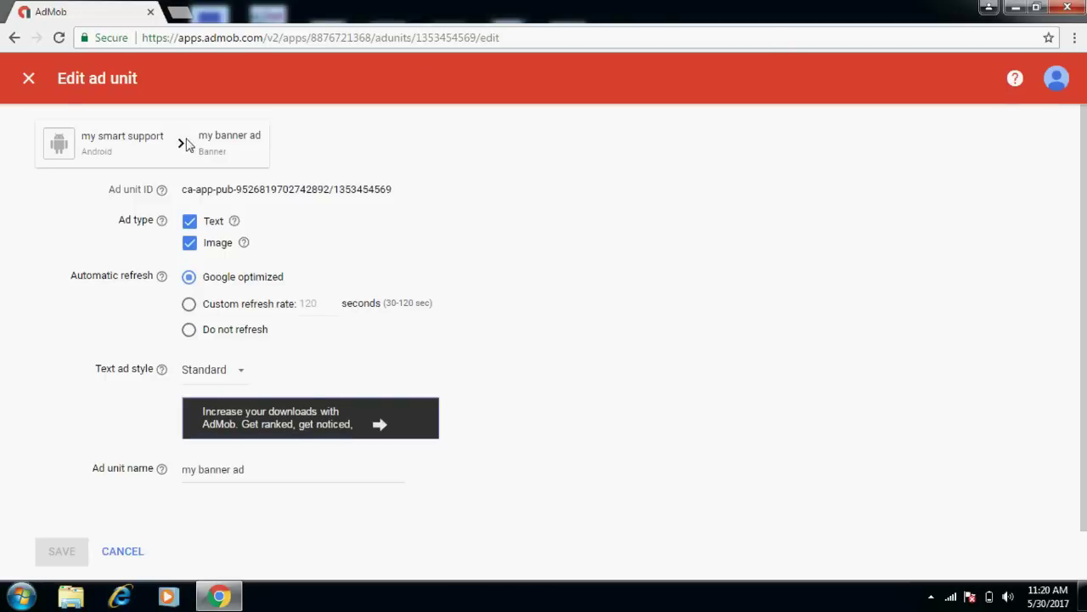
left_click(28, 80)
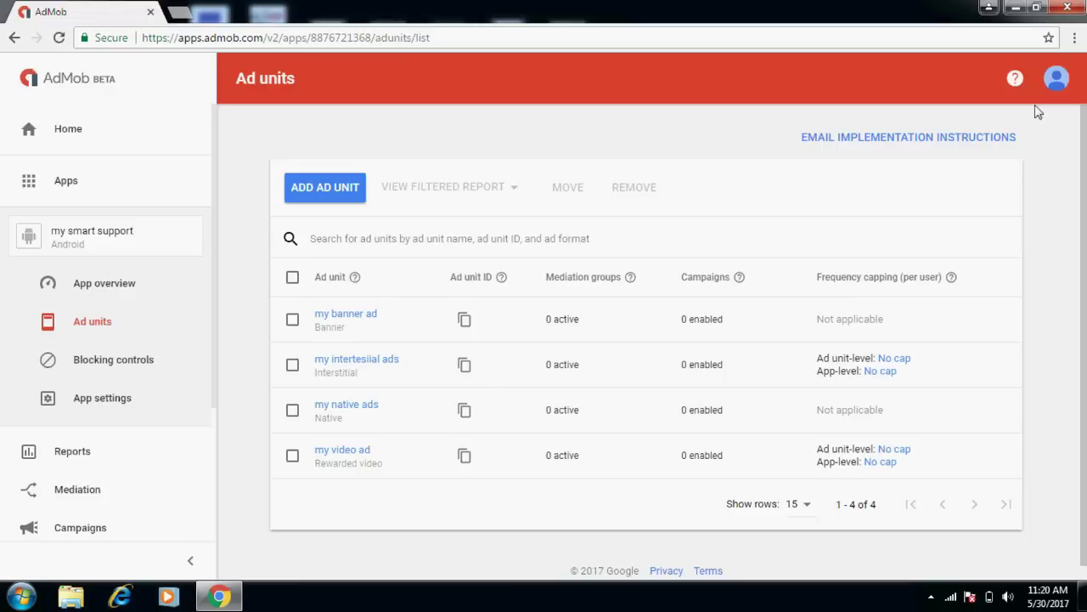
scroll(1076, 253, "down", 1)
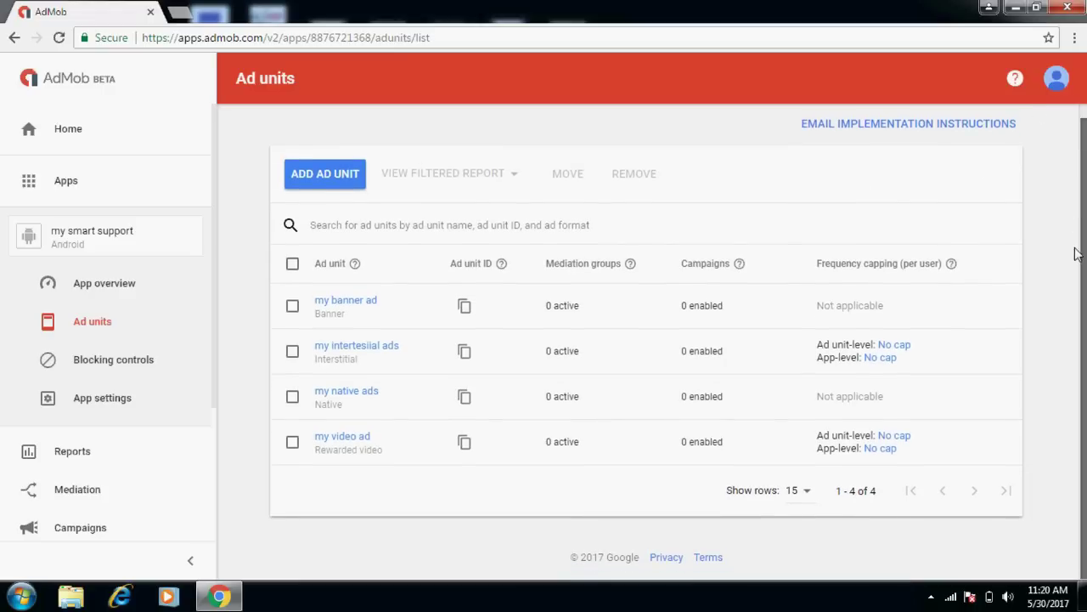
scroll(1076, 253, "up", 1)
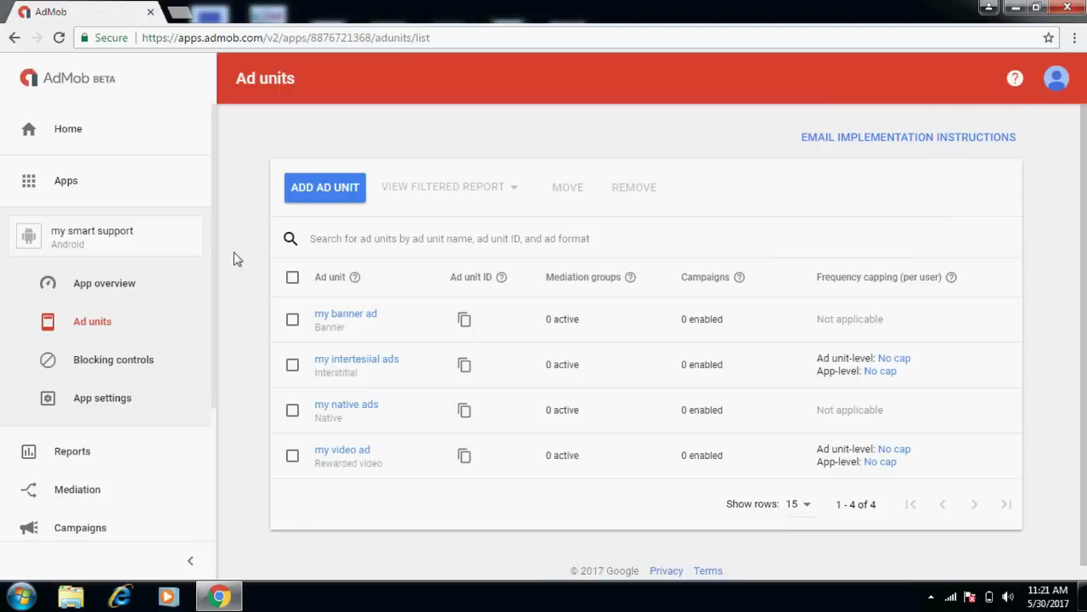
left_click(72, 451)
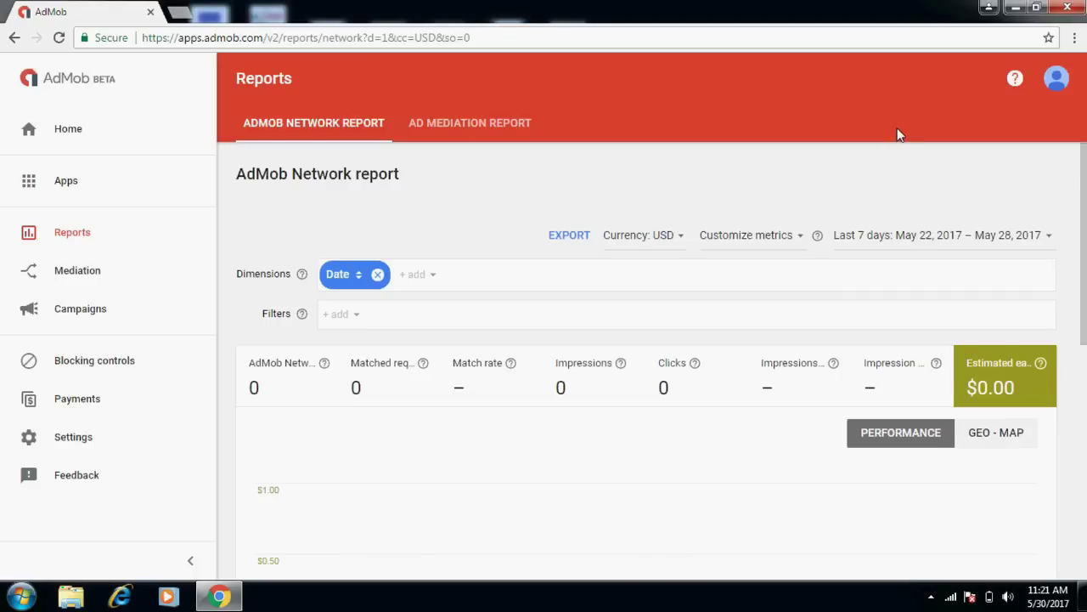
Minimize the browser to reveal the desktop.
left_click(1015, 9)
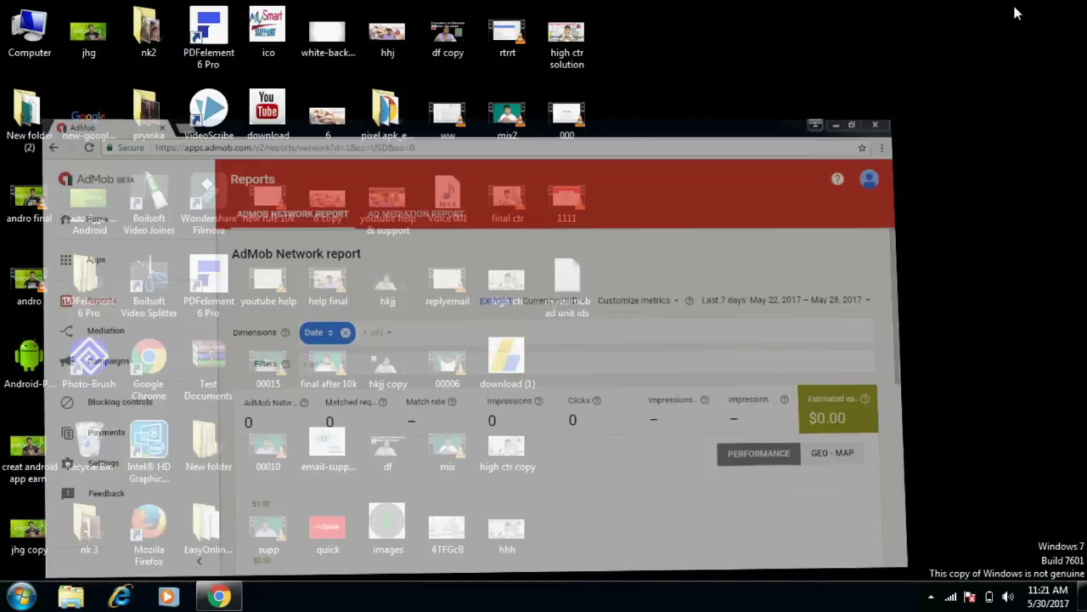
Reopen 'my admob ad unit ids' from the desktop, review and close it, then return to Chrome.
double_click(577, 291)
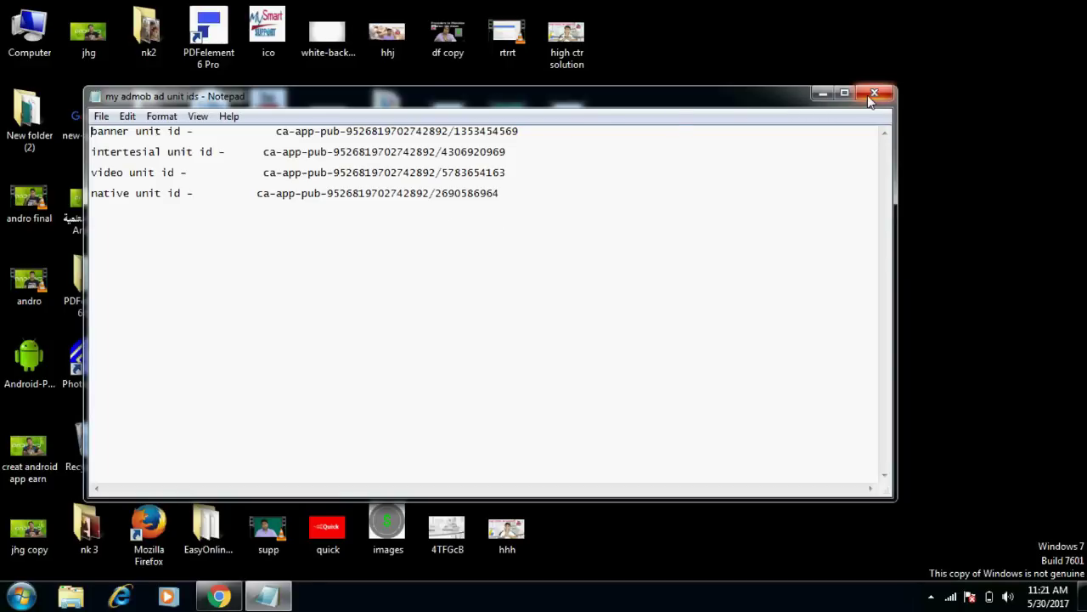
left_click(872, 94)
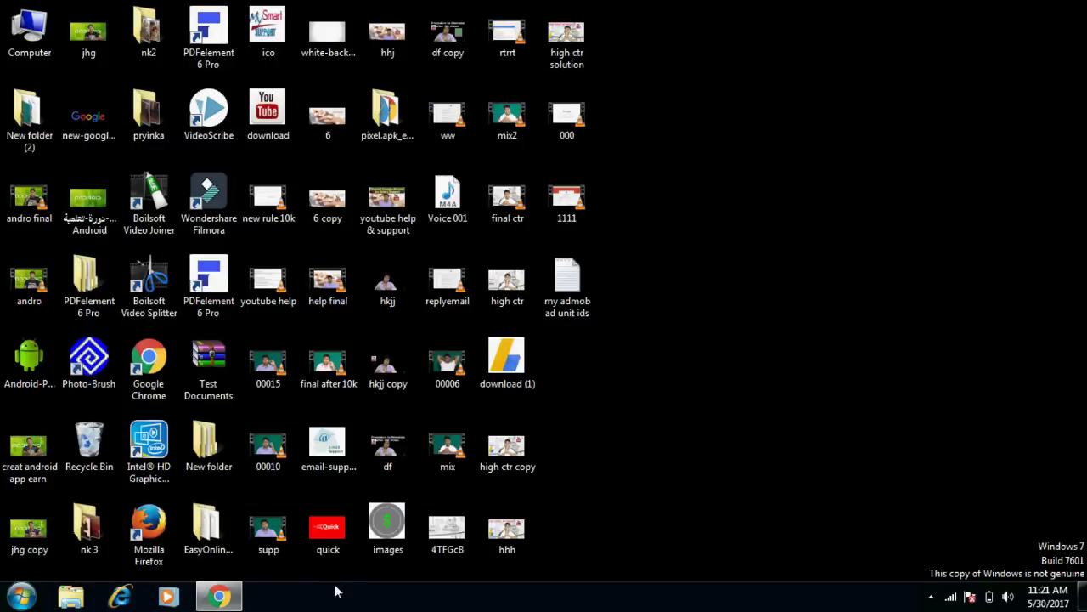
left_click(219, 598)
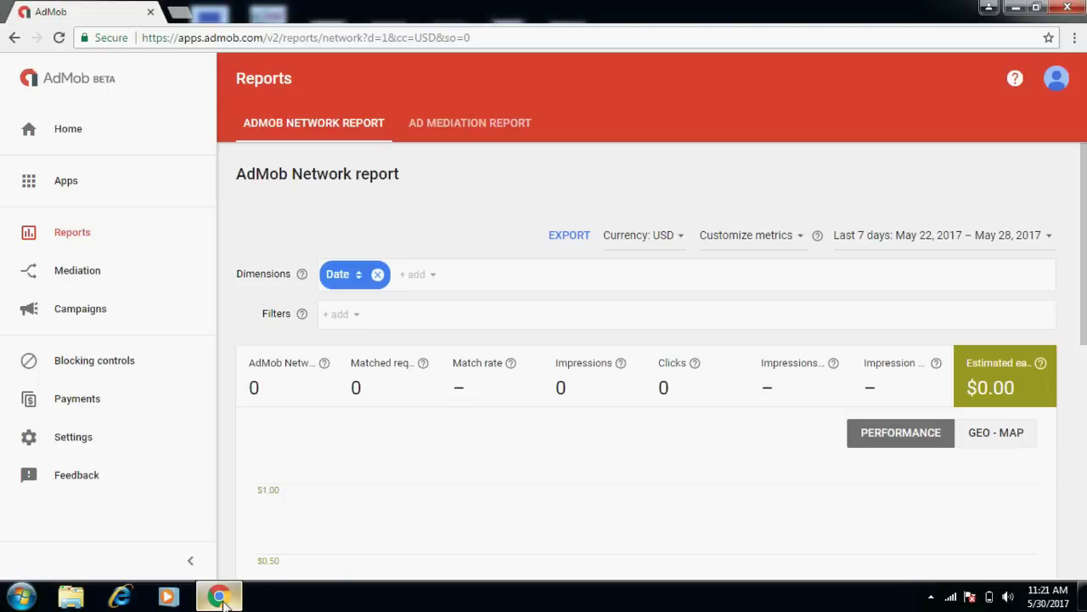
Highlight the network requests metric, then view the Home dashboard and scroll through it.
left_click(237, 390)
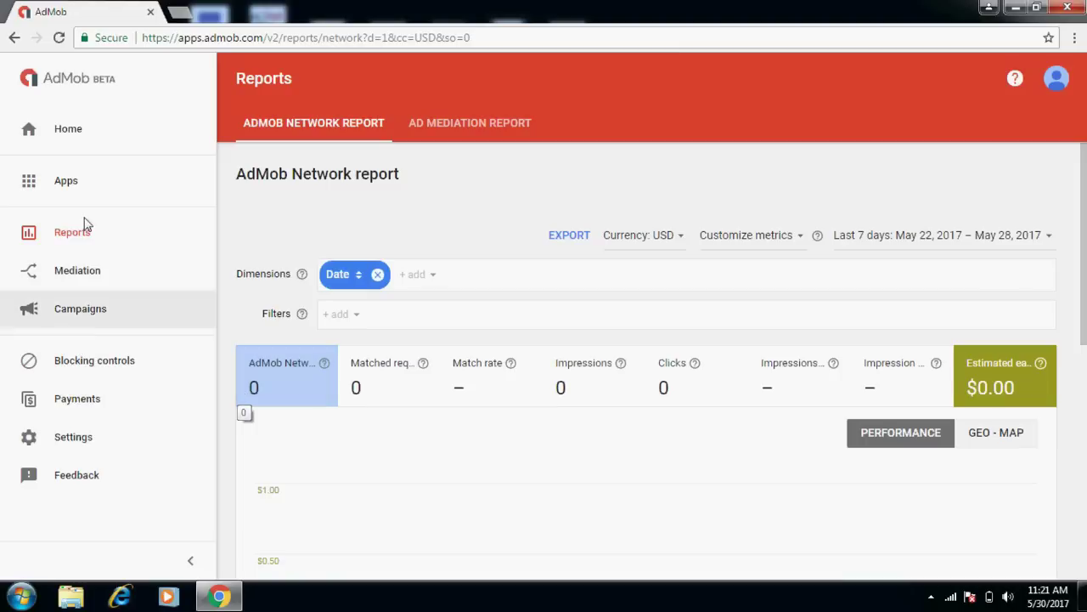
left_click(60, 131)
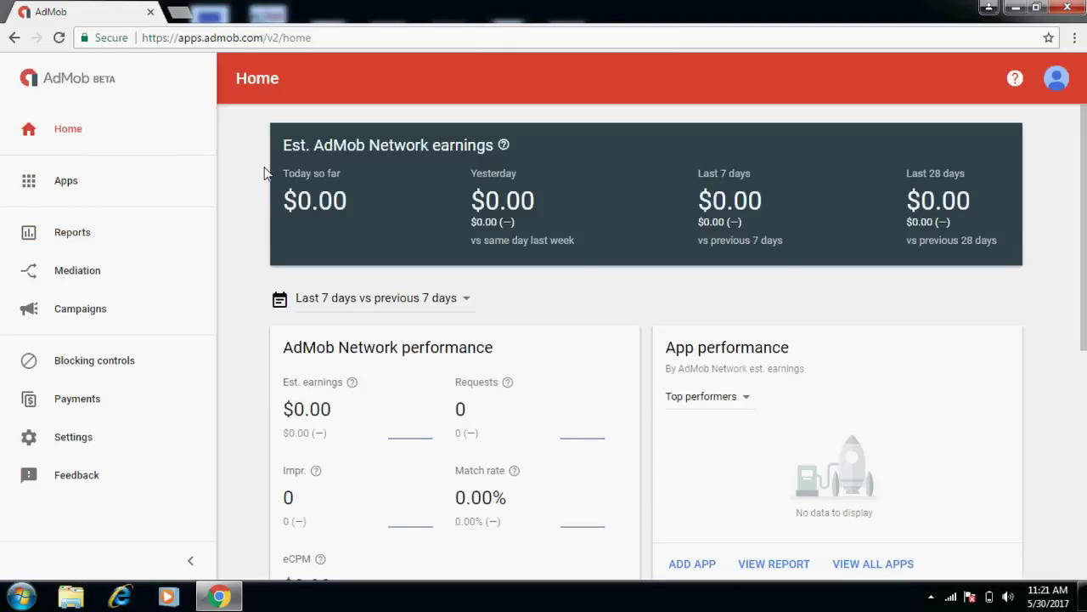
scroll(1082, 183, "down", 2)
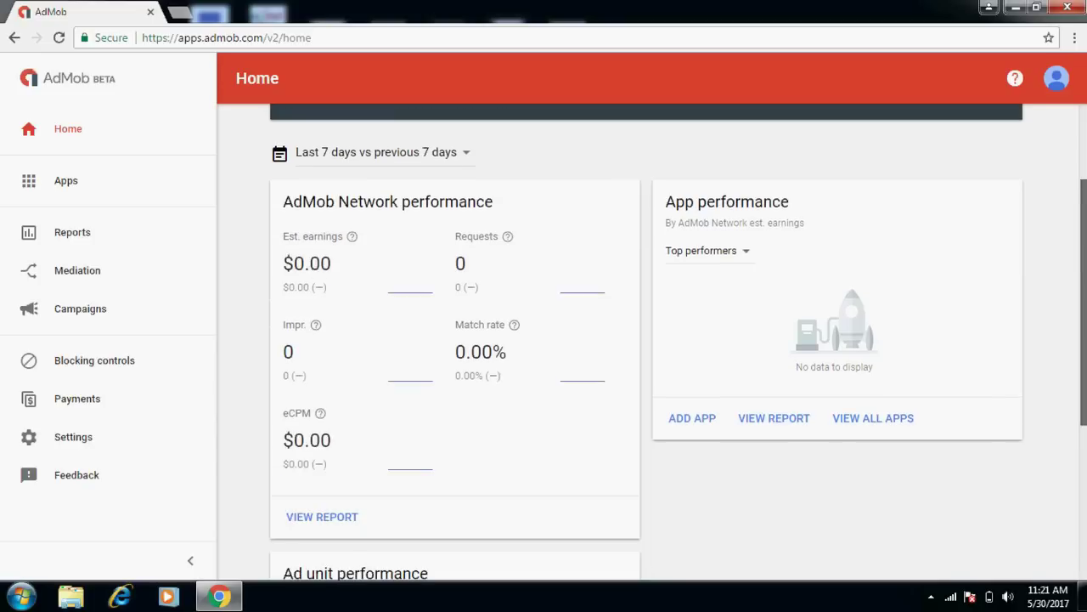
scroll(1077, 105, "up", 2)
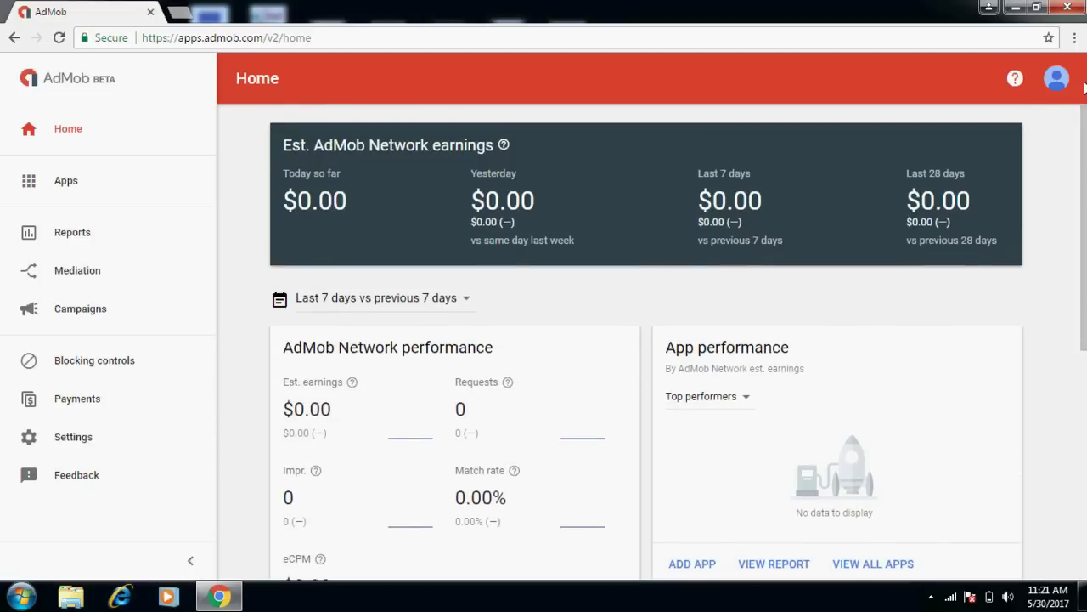